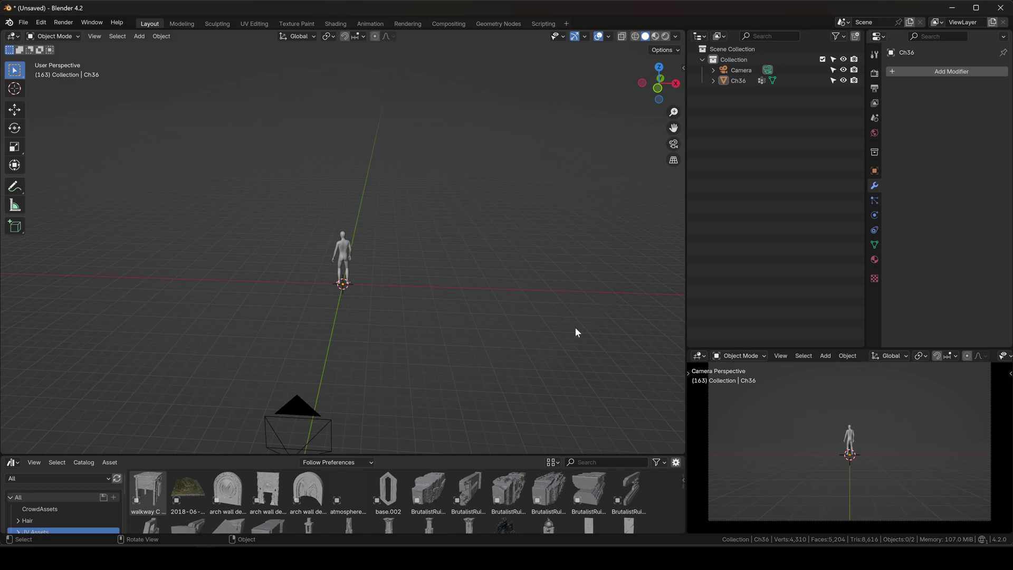
- Enlarge the asset browser area and display the RedHorizon catalog
drag(461, 455, 475, 366)
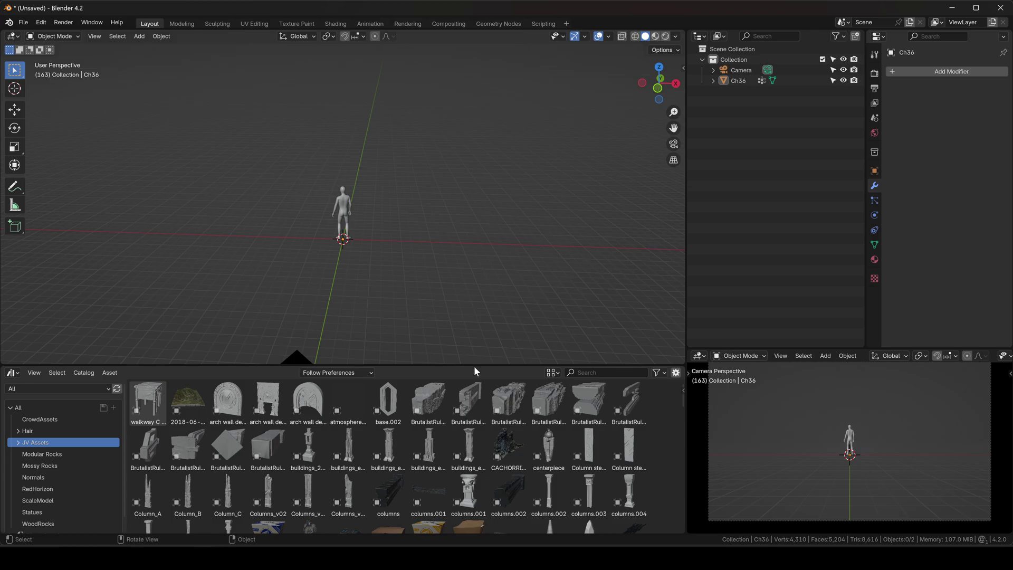
drag(473, 365, 487, 416)
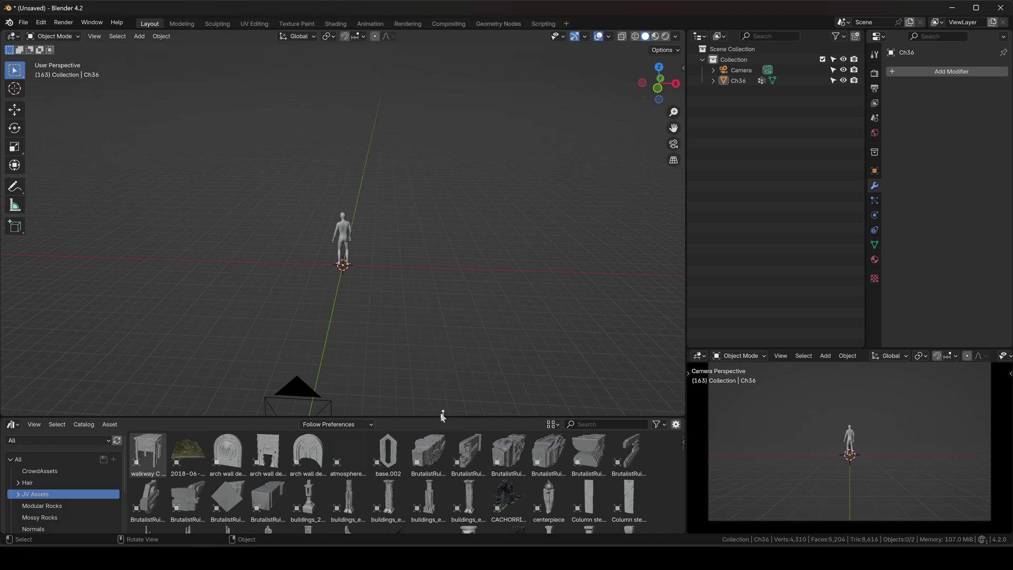
drag(461, 415, 530, 305)
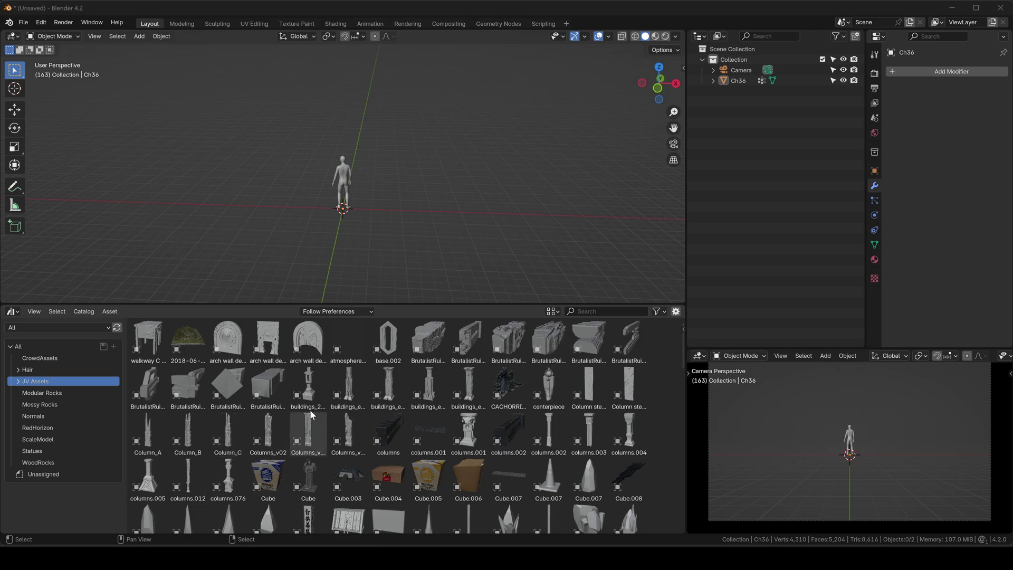
drag(384, 304, 378, 349)
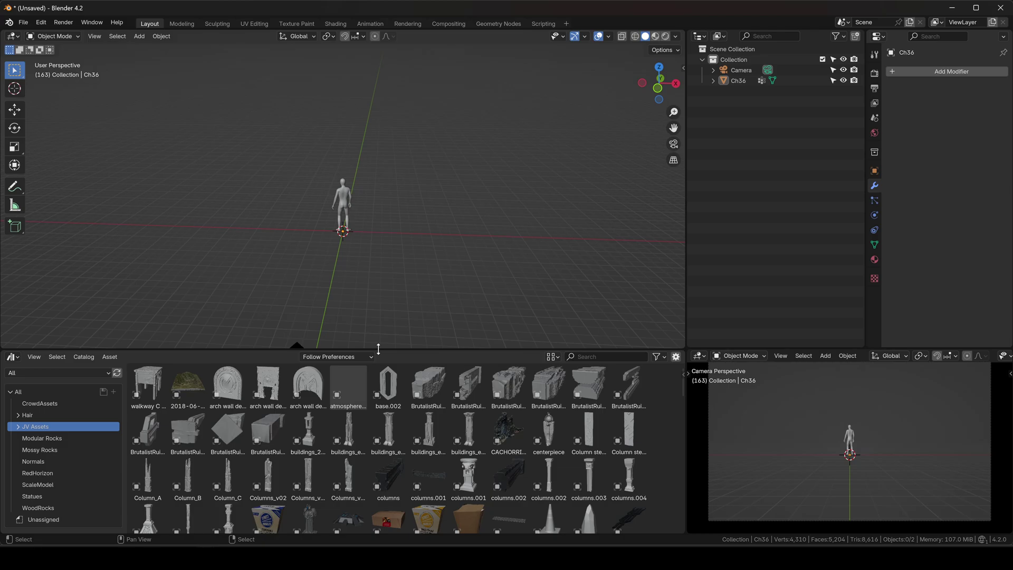
drag(153, 351, 132, 312)
click(52, 433)
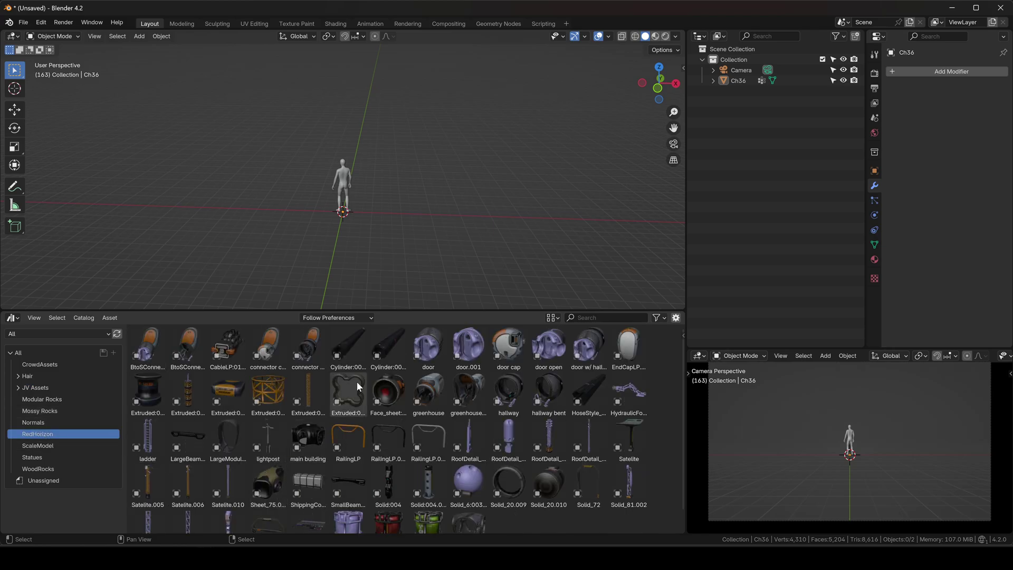
mouse_move(341, 309)
mouse_down()
mouse_move(356, 254)
mouse_move(341, 299)
mouse_up()
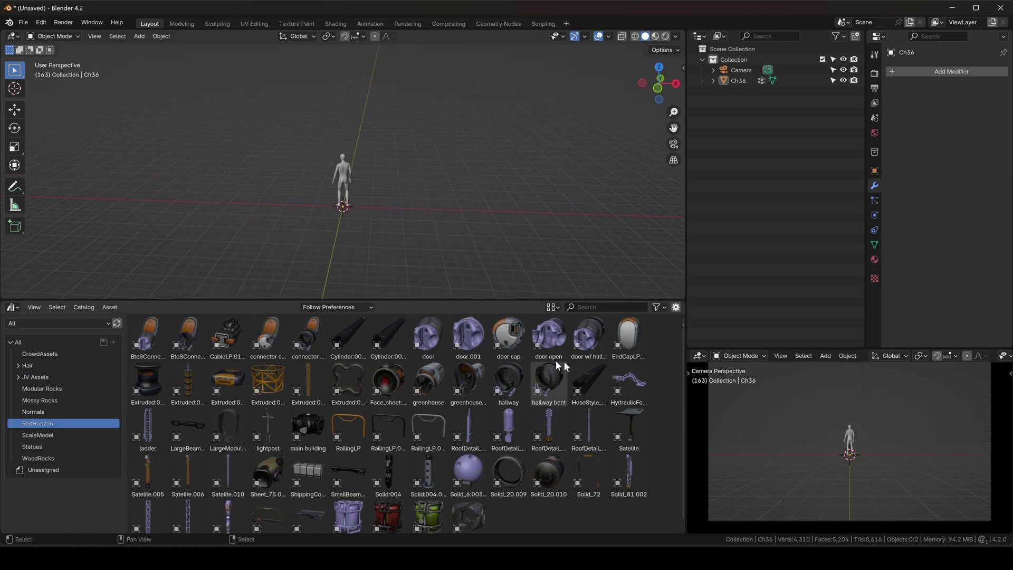
- Place the door cap, door open and door w/ hallway assets in the scene around the human figure
drag(509, 342, 483, 207)
middle_drag(476, 182, 530, 300)
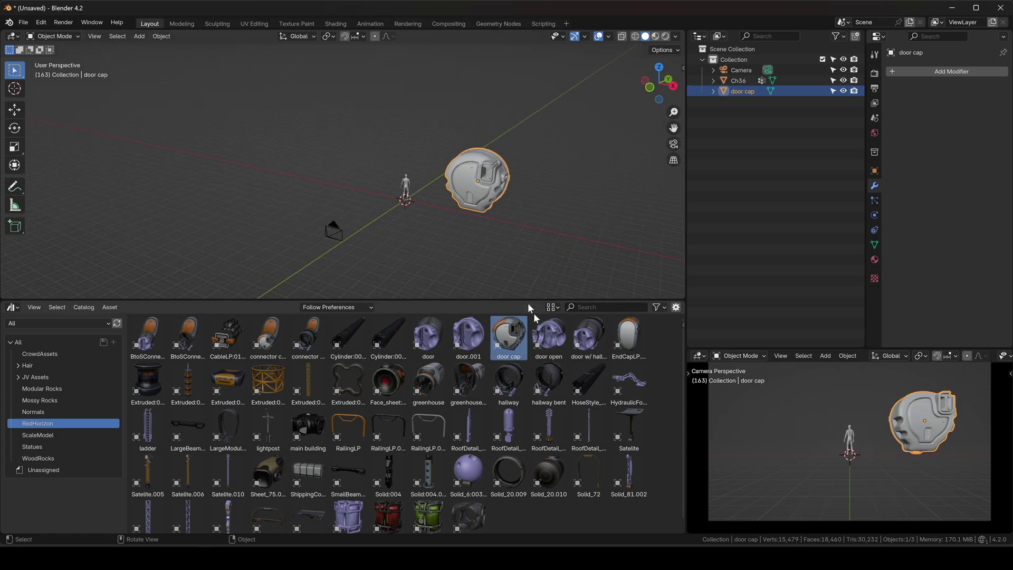
drag(549, 338, 557, 241)
drag(589, 337, 346, 211)
middle_drag(346, 210, 323, 206)
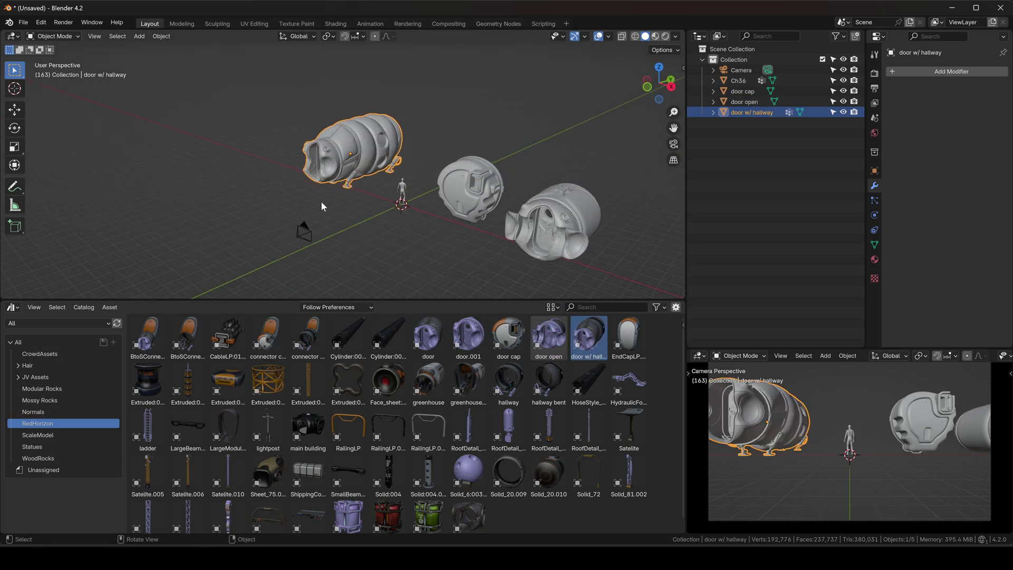
- Undo the placement of the three door assets and shrink the asset browser area
key(ctrl+z)
key(ctrl+z)
key(ctrl+z)
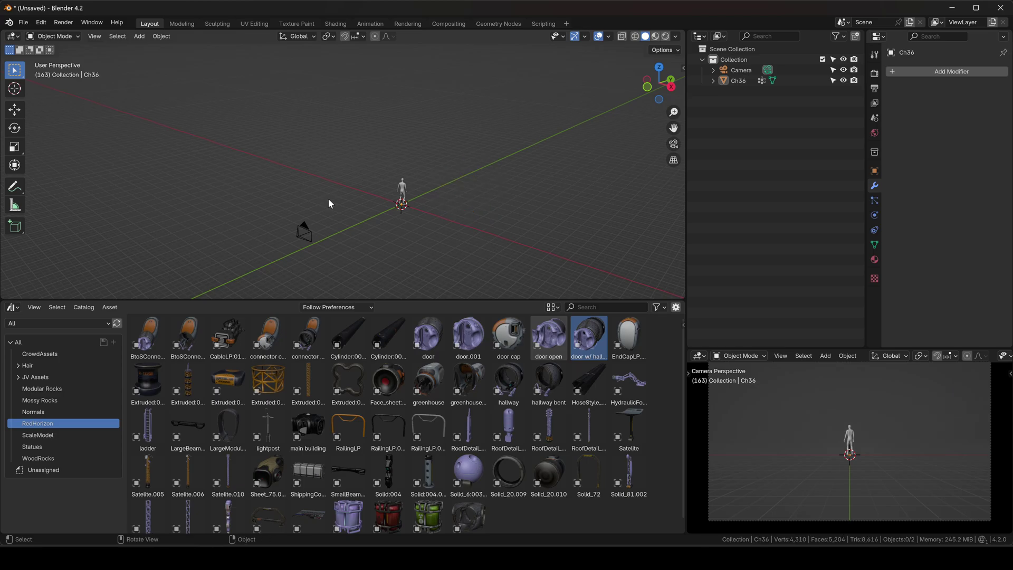
drag(425, 299, 422, 423)
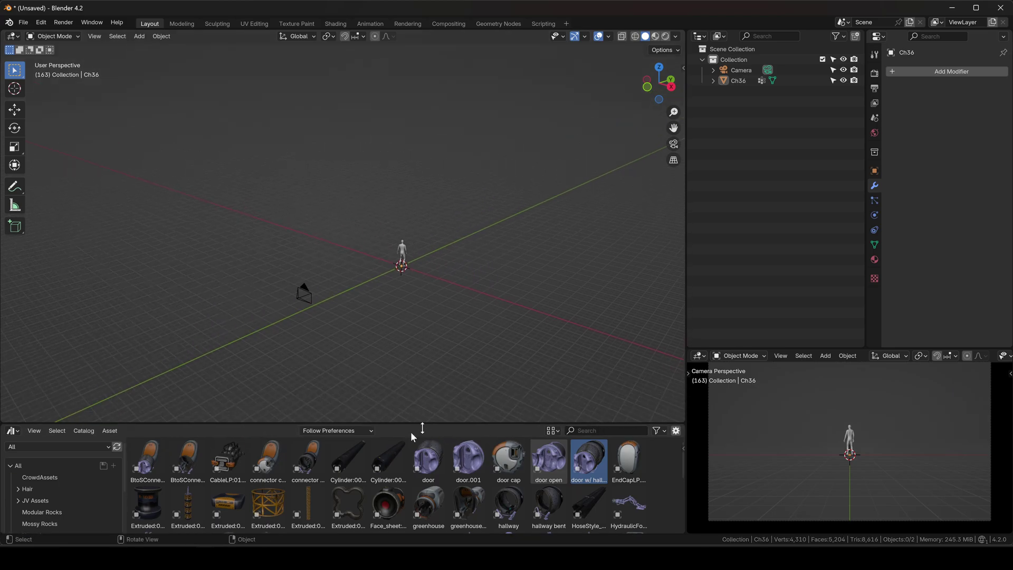
- Switch to the MarsAssets_07 Blender file and examine the outpost models laid out along the red axis
mouse_move(206, 559)
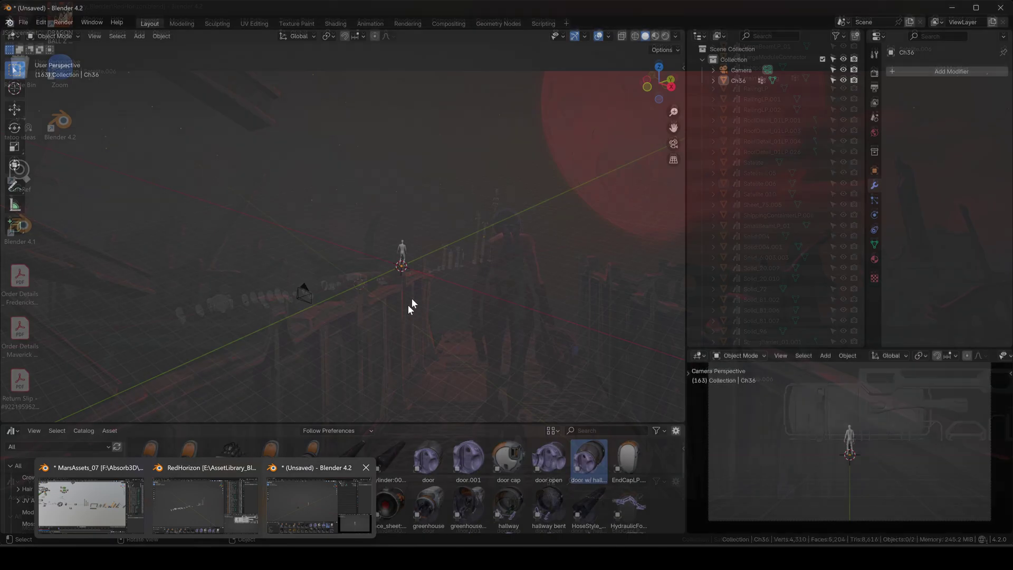
middle_drag(454, 211, 295, 369)
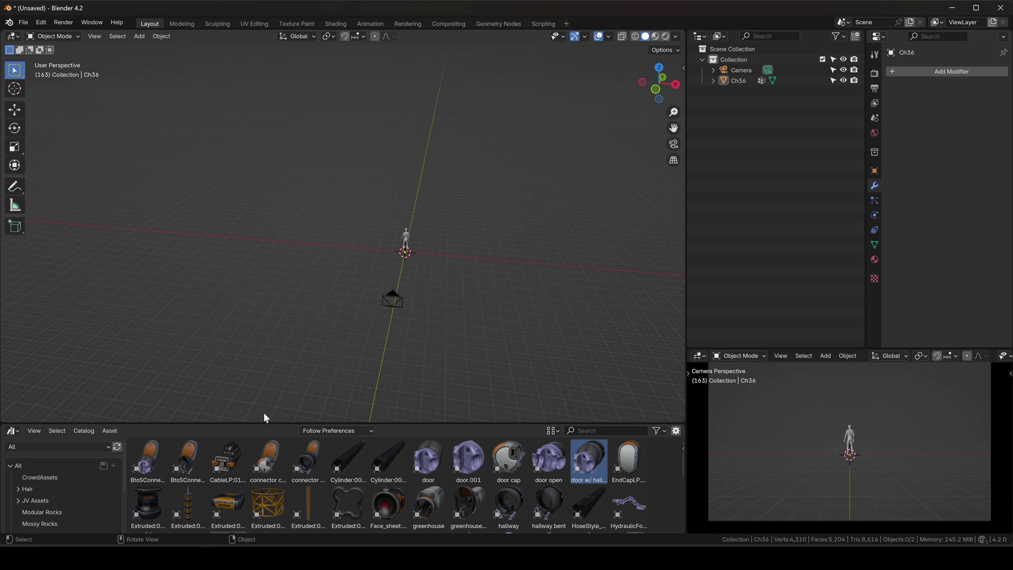
mouse_move(206, 558)
click(116, 492)
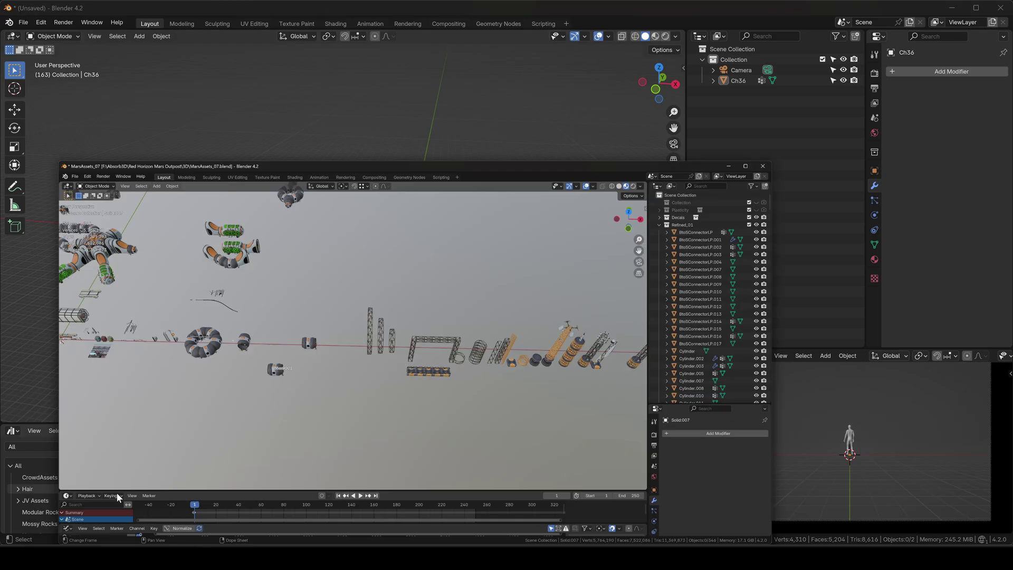
scroll(448, 269, up, 3)
shift+middle_drag(303, 277, 564, 232)
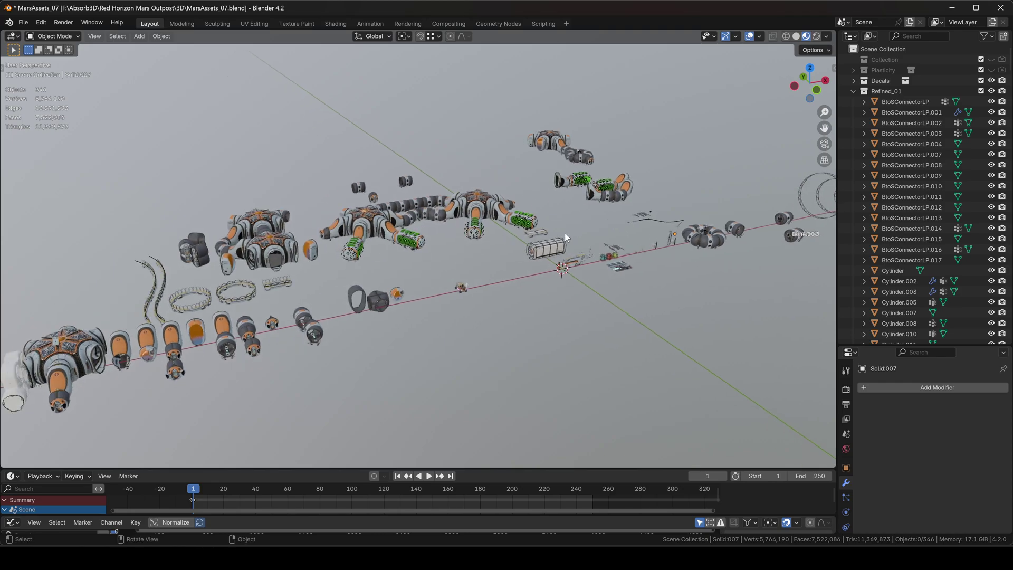
middle_drag(580, 264, 573, 262)
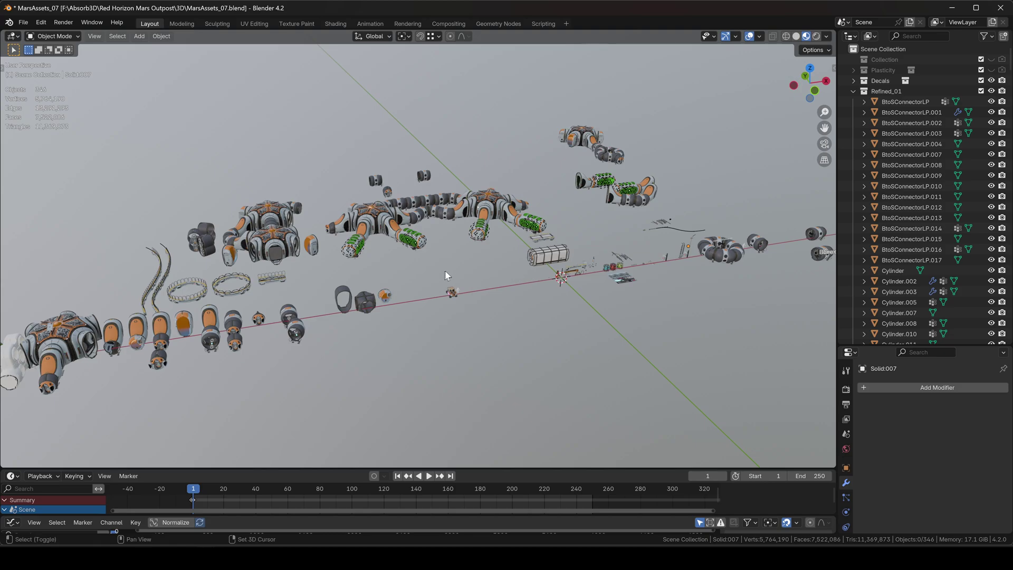
middle_drag(448, 285, 436, 248)
shift+middle_drag(628, 224, 512, 253)
shift+middle_drag(584, 263, 459, 275)
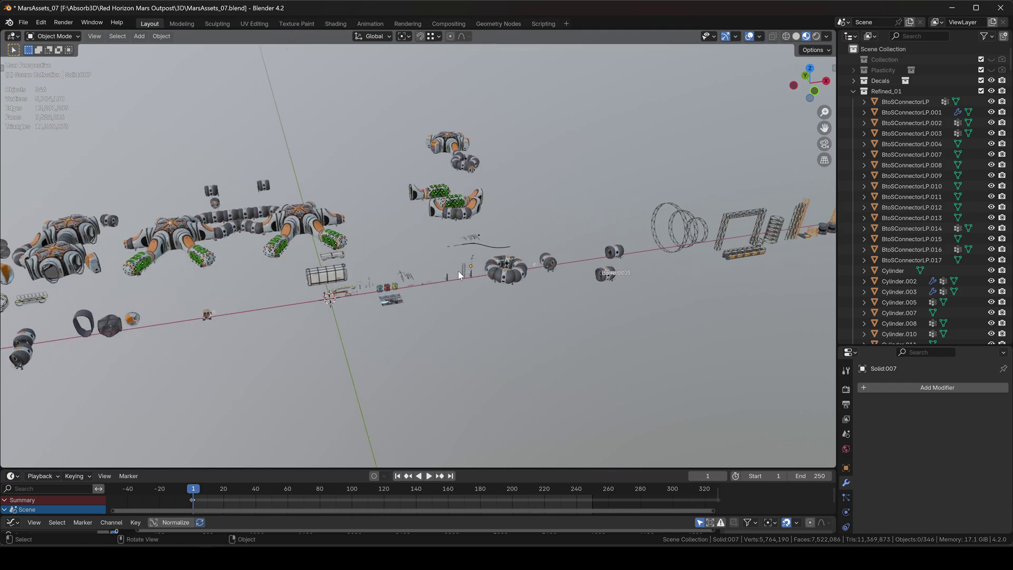
- Switch to the RedHorizon asset library file and examine its row of models, with the asset browser area enlarged
mouse_move(206, 560)
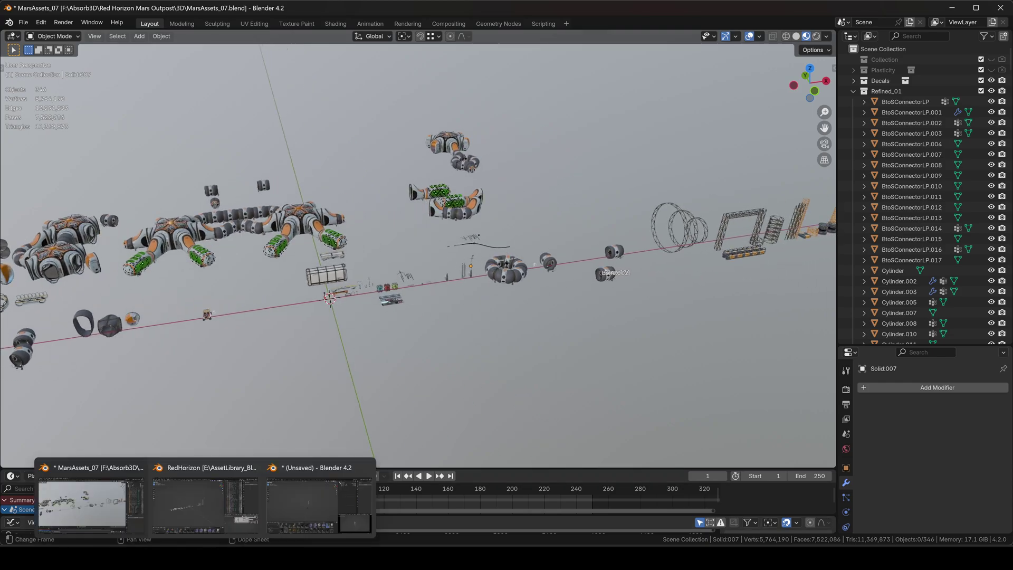
click(204, 507)
middle_drag(414, 227, 486, 406)
drag(528, 474, 491, 413)
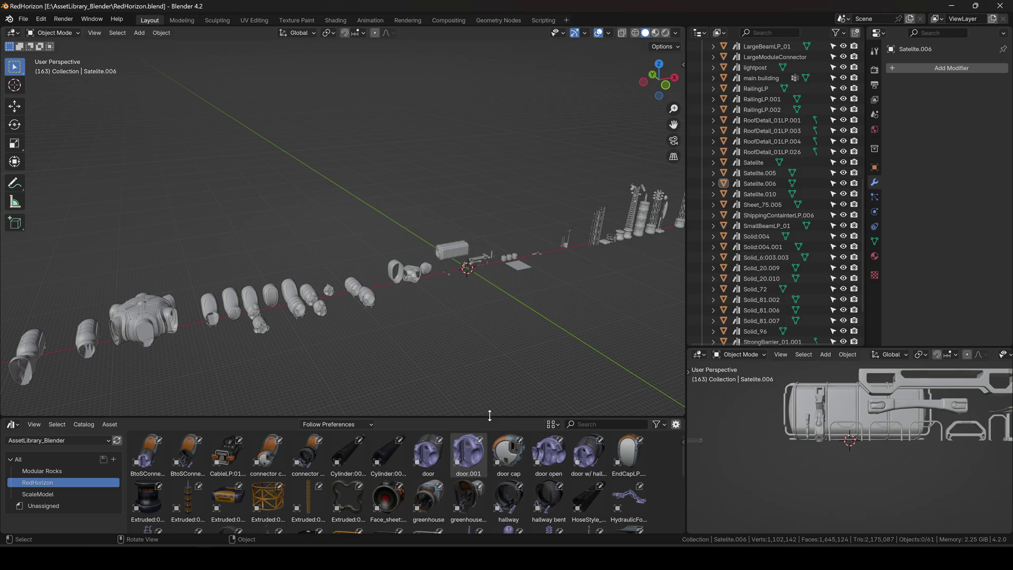
drag(490, 415, 555, 410)
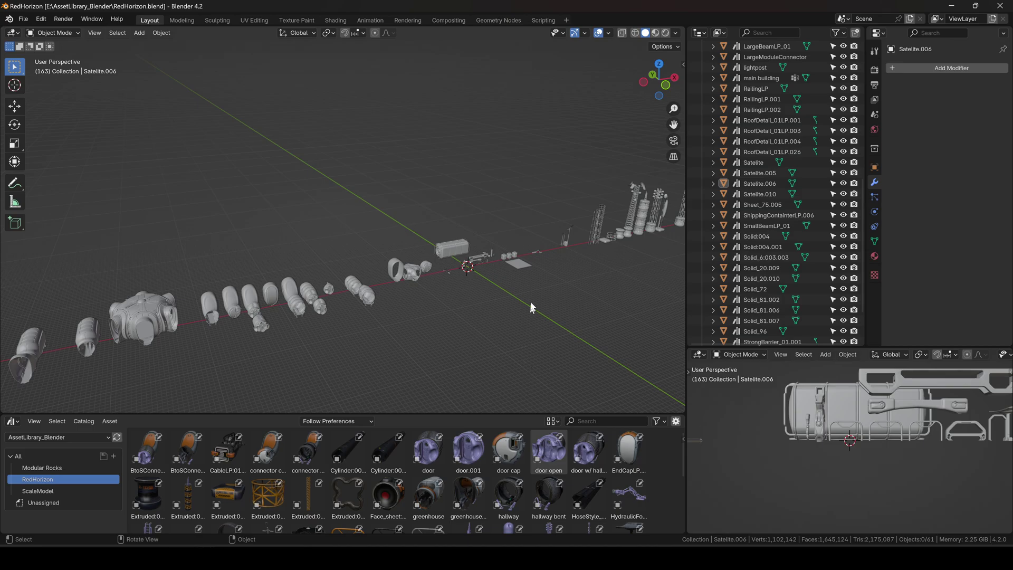
middle_drag(532, 305, 362, 230)
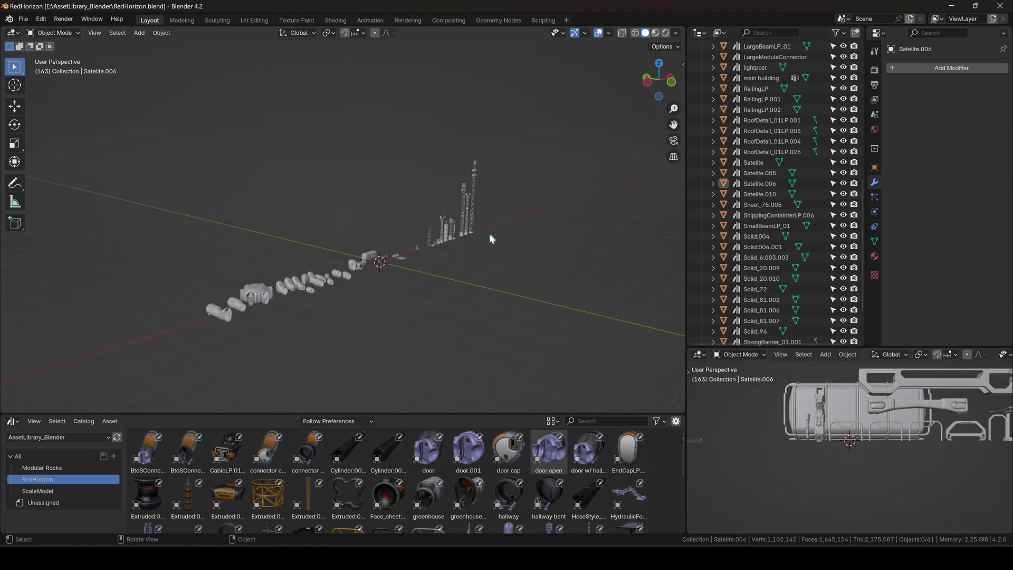
middle_drag(490, 239, 405, 274)
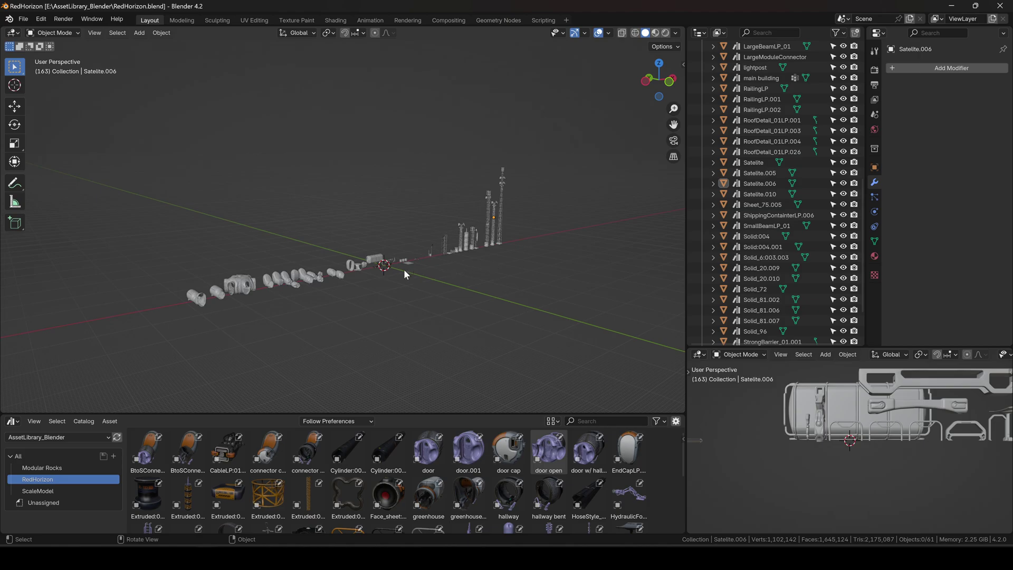
scroll(404, 269, up, 3)
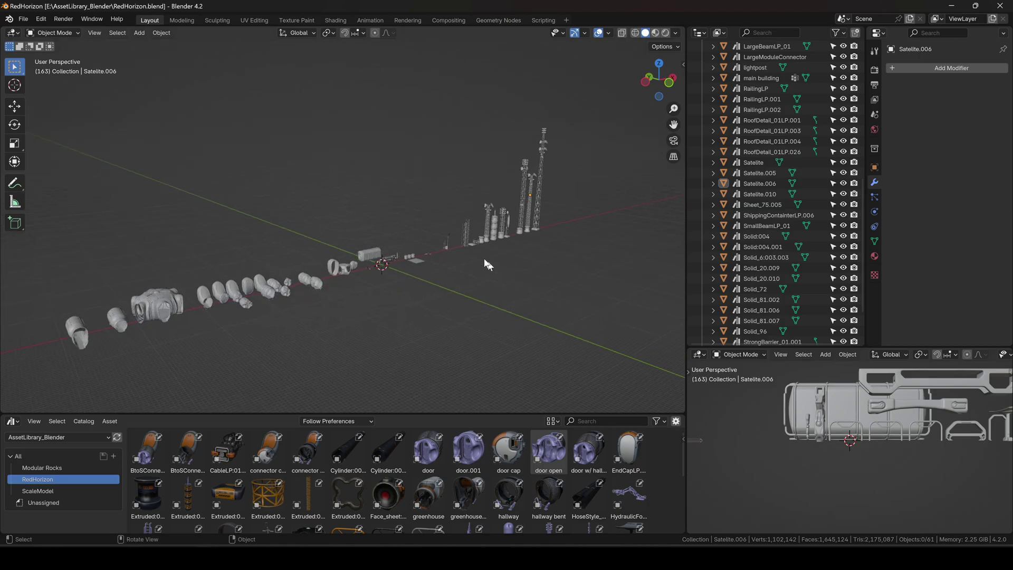
shift+middle_drag(488, 264, 537, 278)
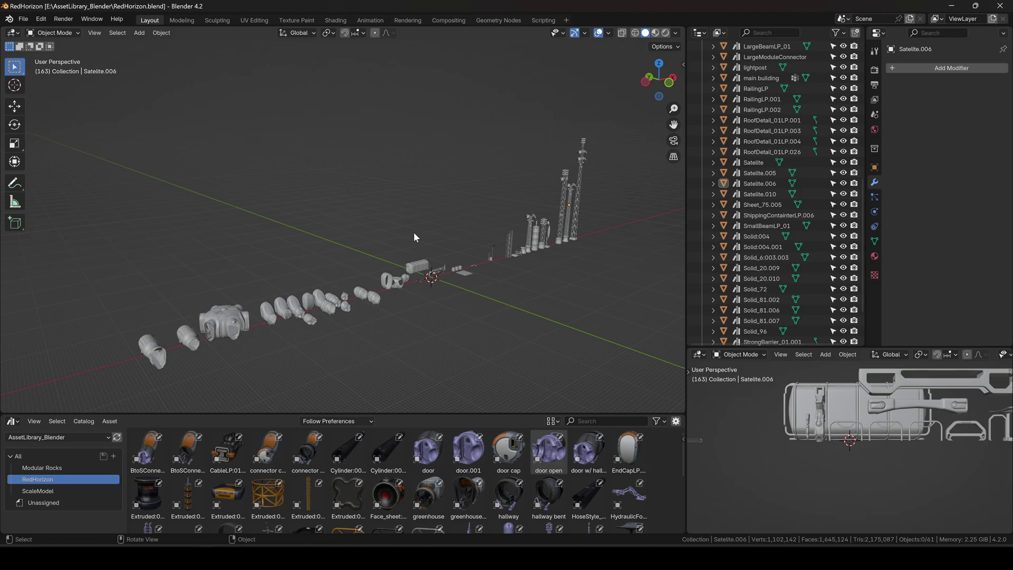
- Review the AssetLibrary_Blender path and import method among the asset libraries in the Preferences, and close the window
key(F4)
click(386, 266)
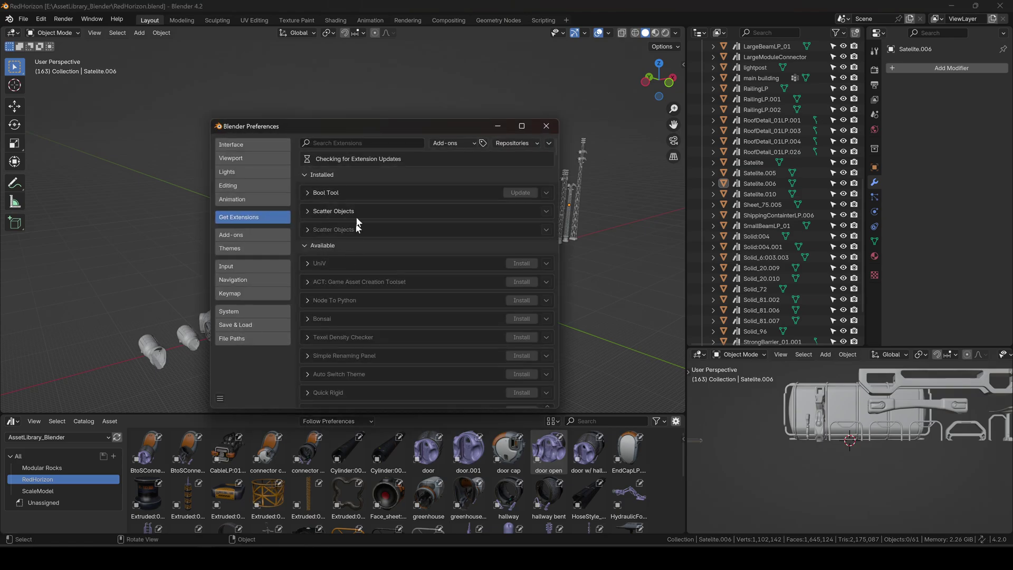
drag(417, 127, 453, 44)
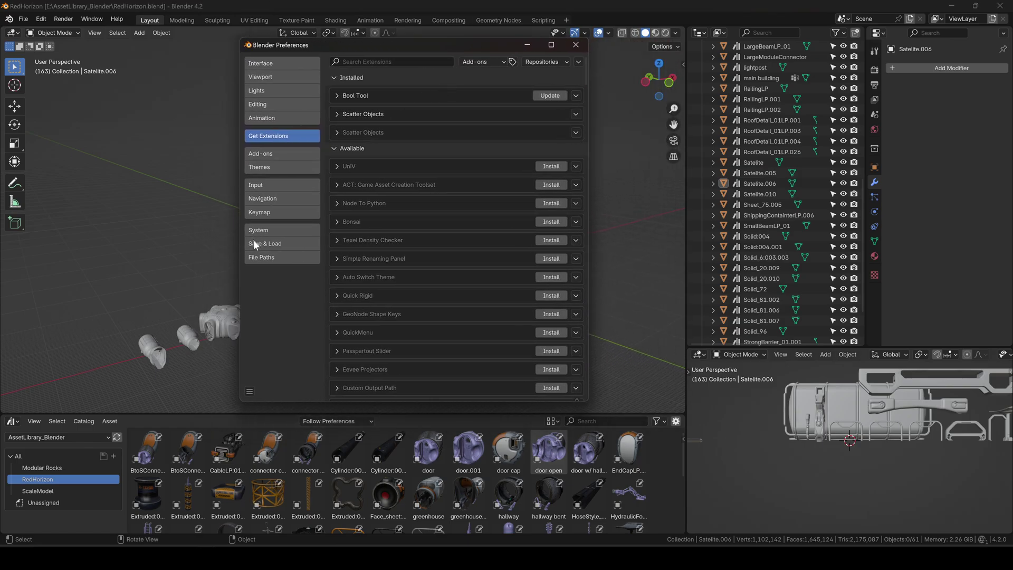
click(275, 245)
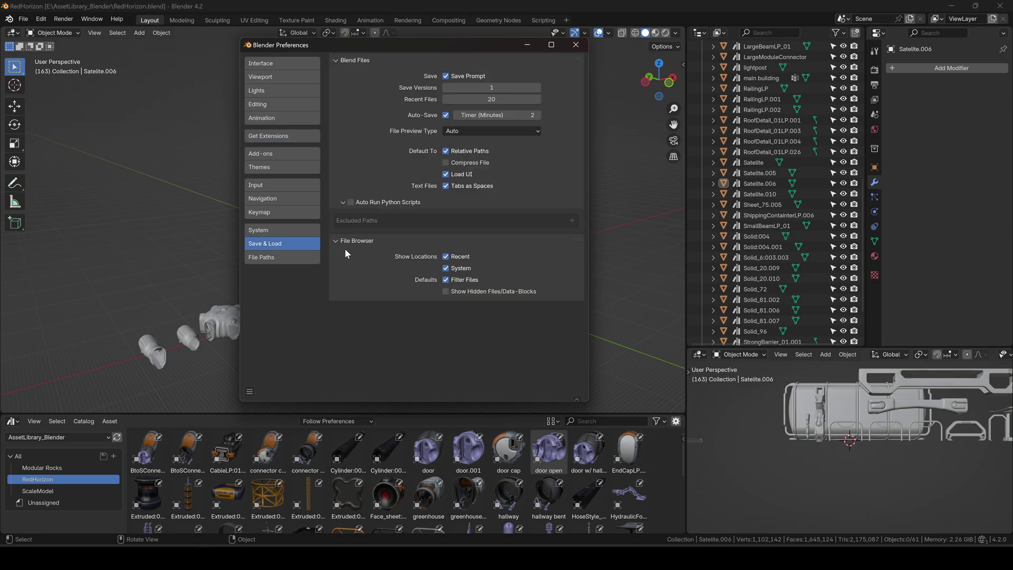
click(310, 257)
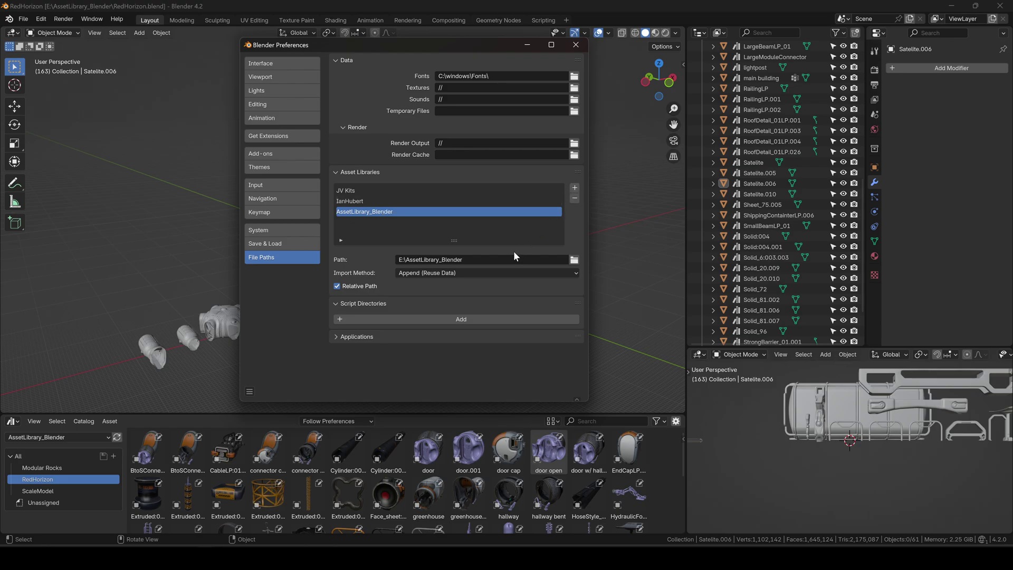
click(576, 45)
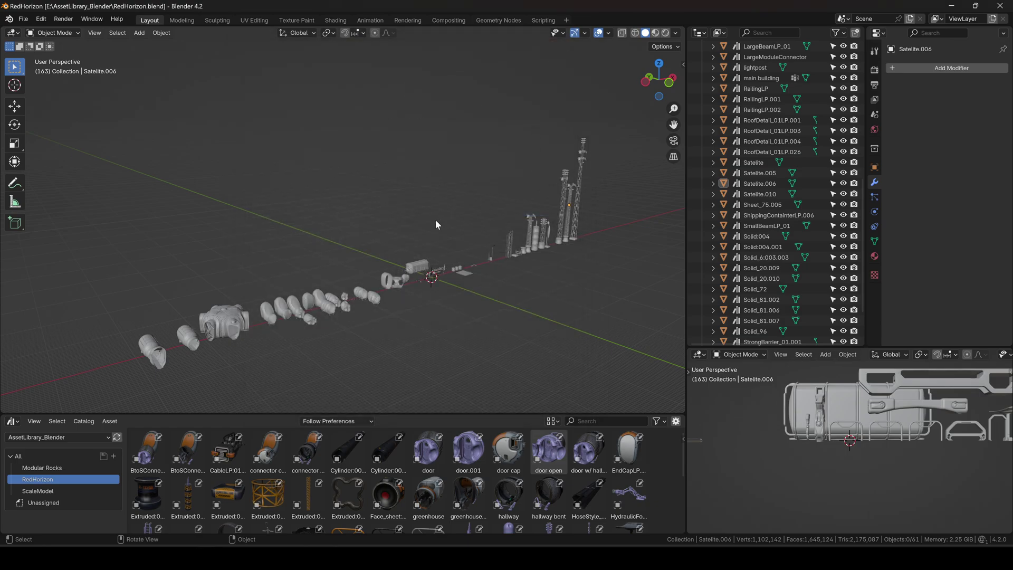
- Enlarge the asset browser area and inspect the hallway connector, shipping container, lattice tower and hallway modules in the scene
middle_drag(449, 246, 414, 235)
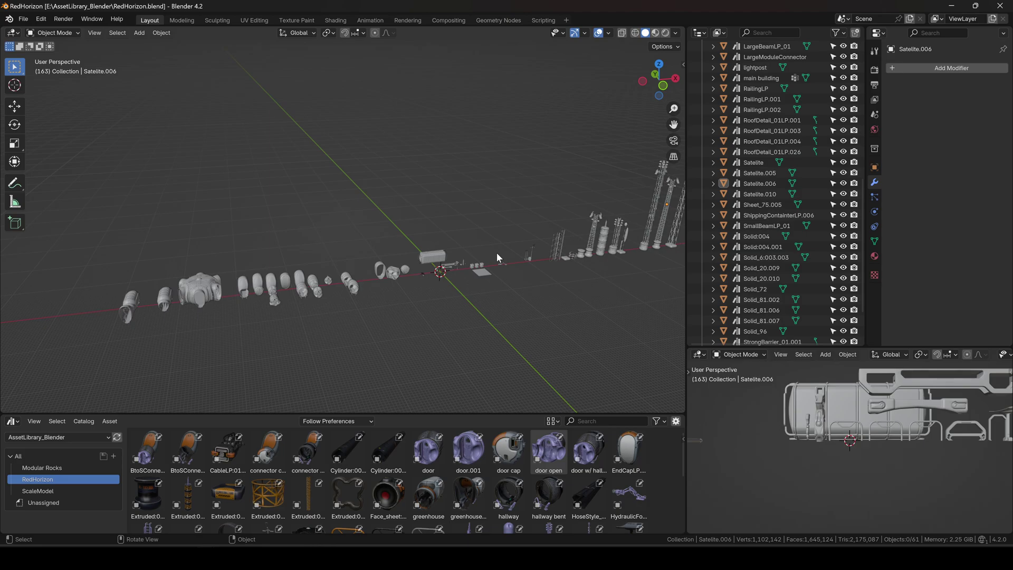
drag(544, 414, 549, 323)
shift+middle_drag(438, 252, 374, 219)
click(374, 219)
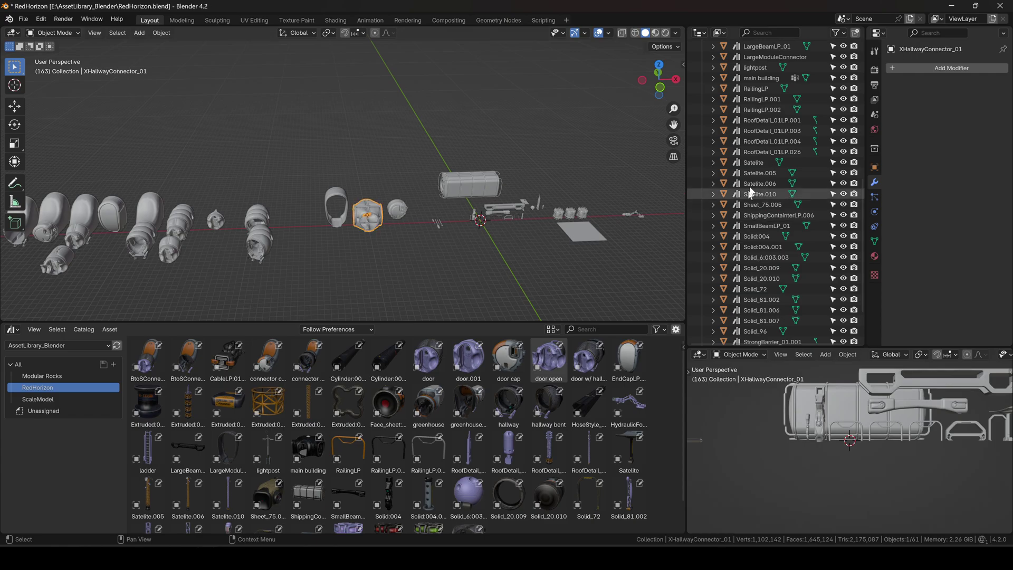
scroll(380, 218, down, 4)
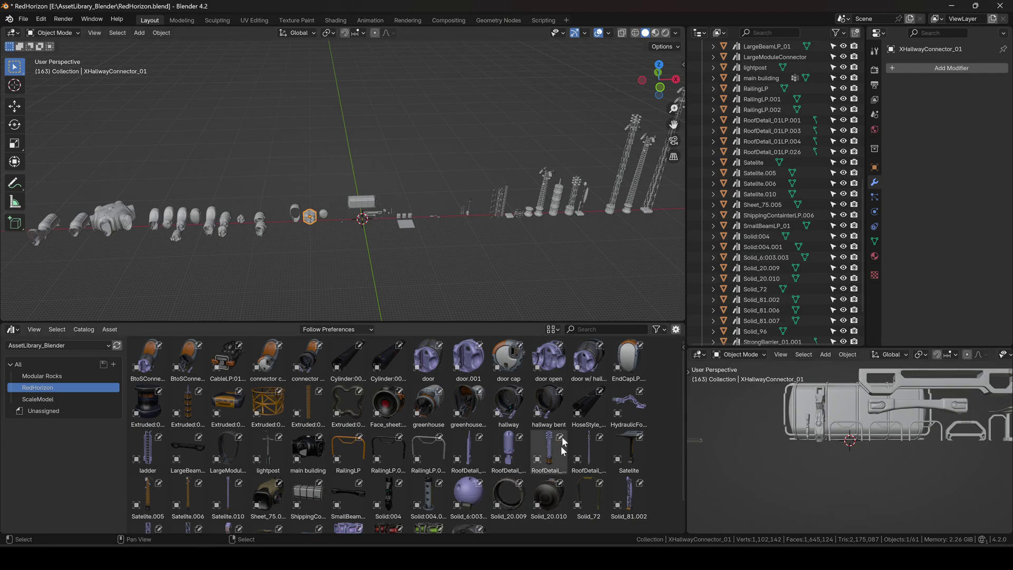
click(361, 202)
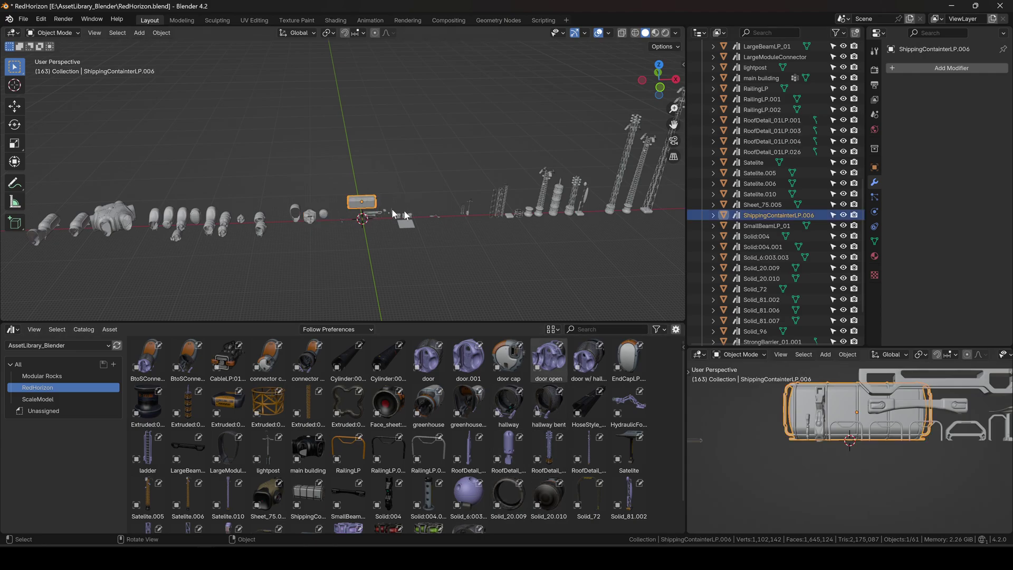
click(501, 210)
middle_drag(509, 233, 402, 206)
scroll(469, 193, up, 3)
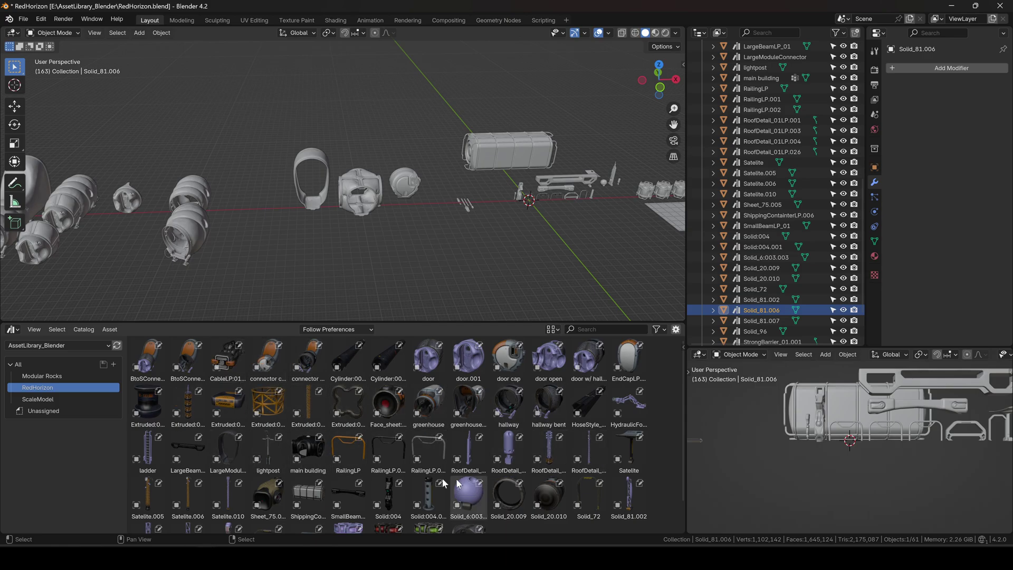
drag(349, 362, 401, 219)
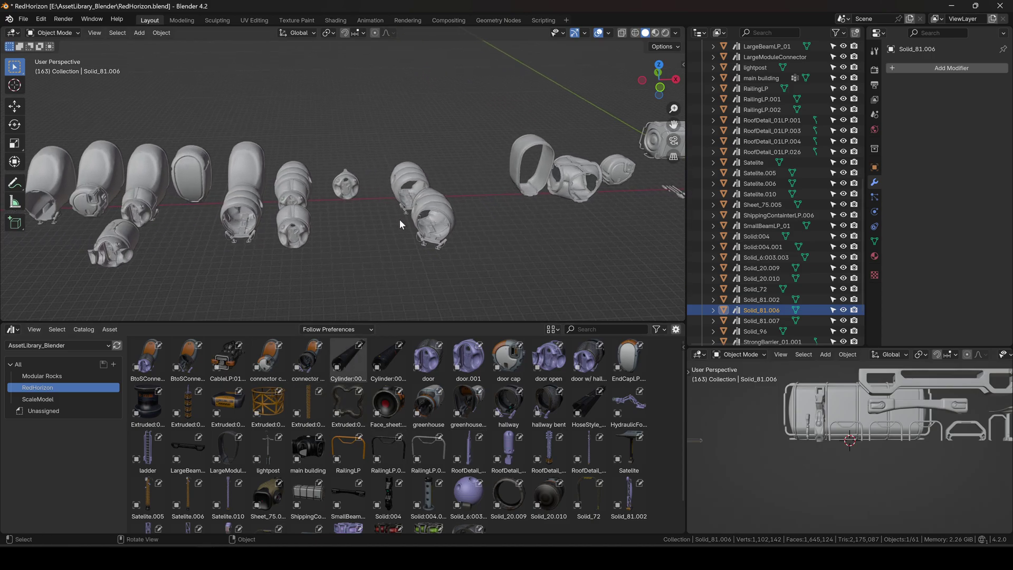
shift+scroll(317, 222, left, 10)
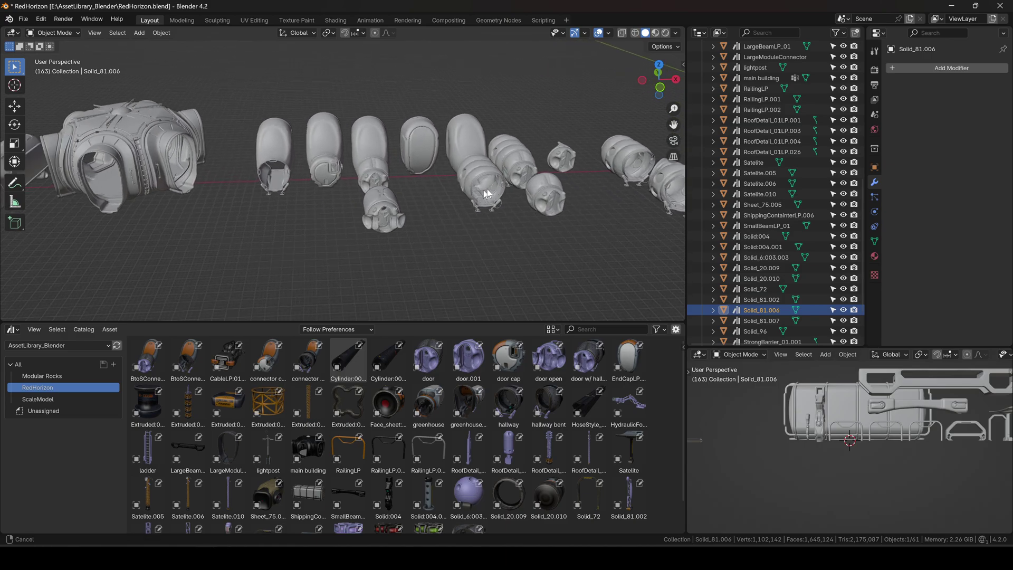
- Look along the row of models, frame the shipping container, and inspect it from its end and side
shift+scroll(317, 220, left, 3)
shift+scroll(445, 217, right, 10)
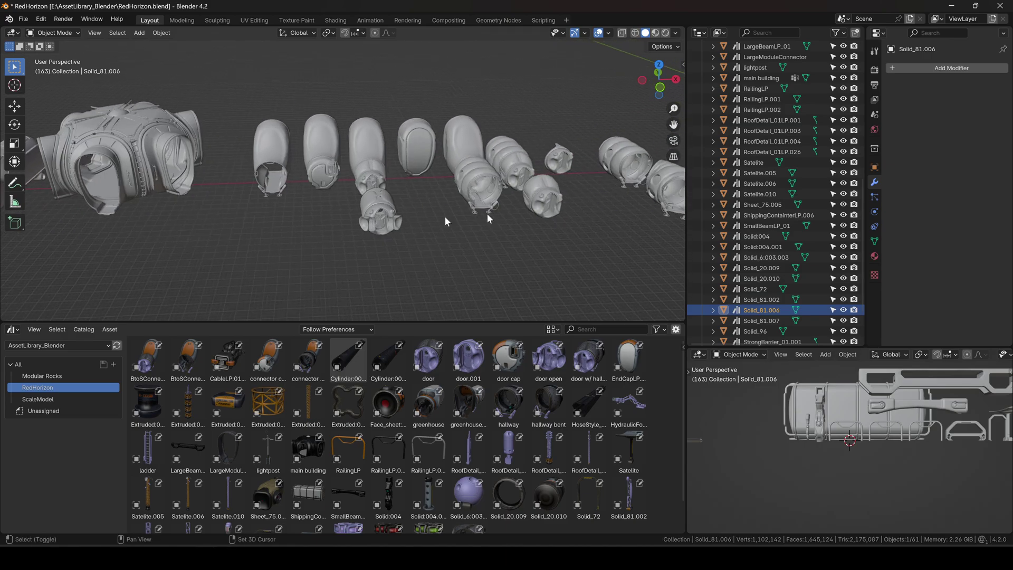
shift+scroll(439, 198, right, 6)
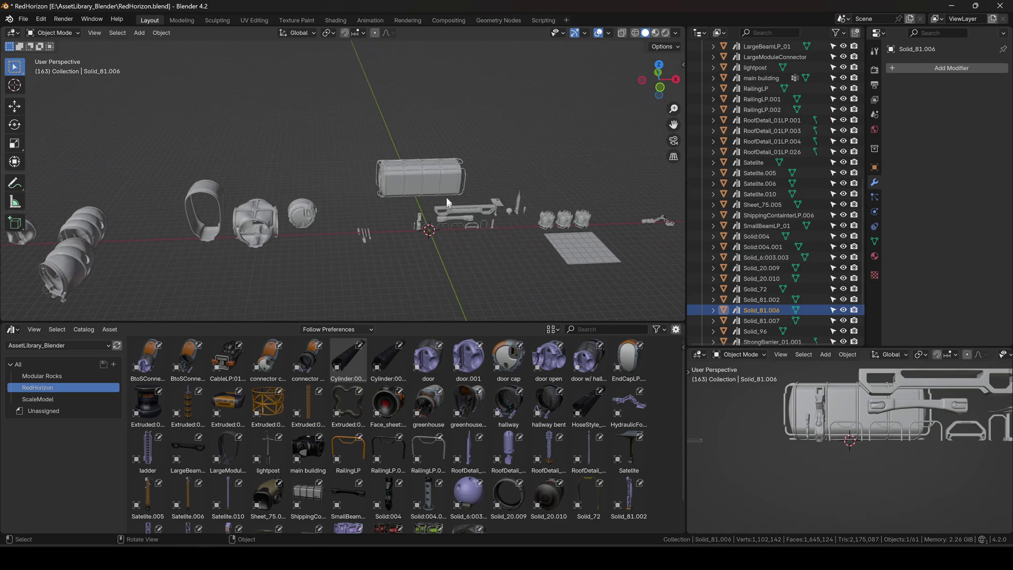
click(438, 163)
key(KP_Decimal)
middle_drag(434, 161, 469, 136)
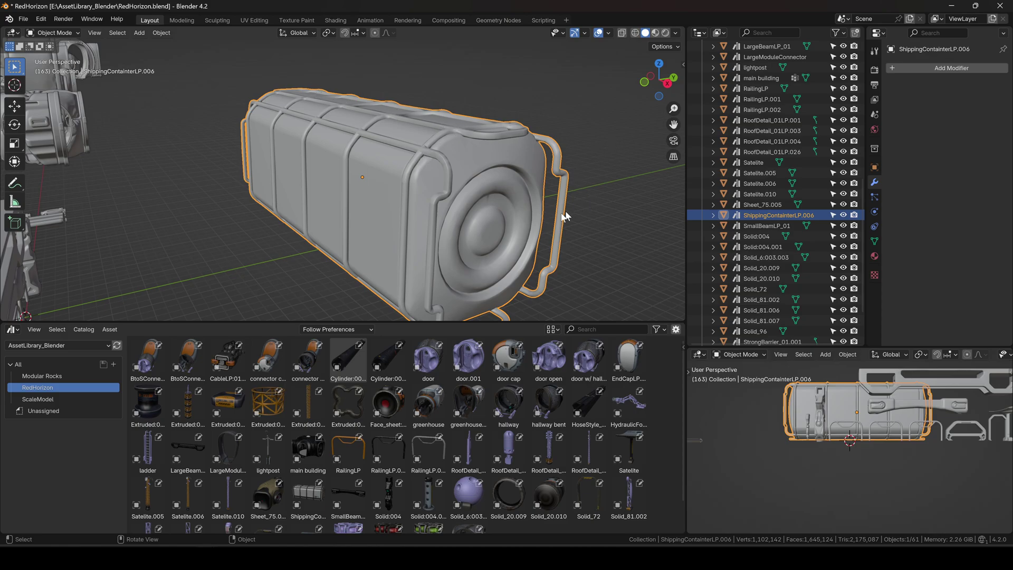
click(586, 176)
middle_drag(316, 192, 427, 118)
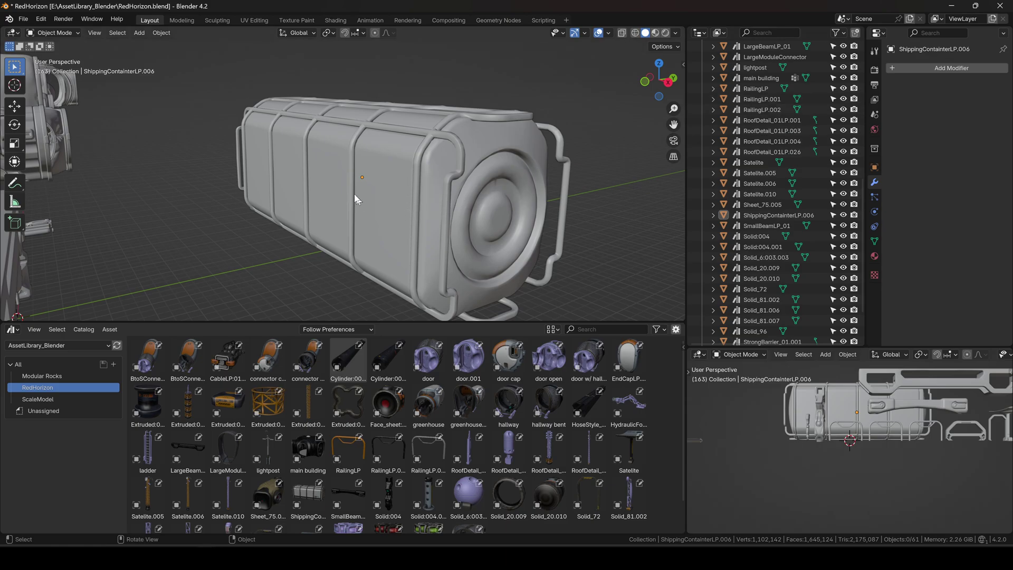
middle_drag(355, 199, 451, 170)
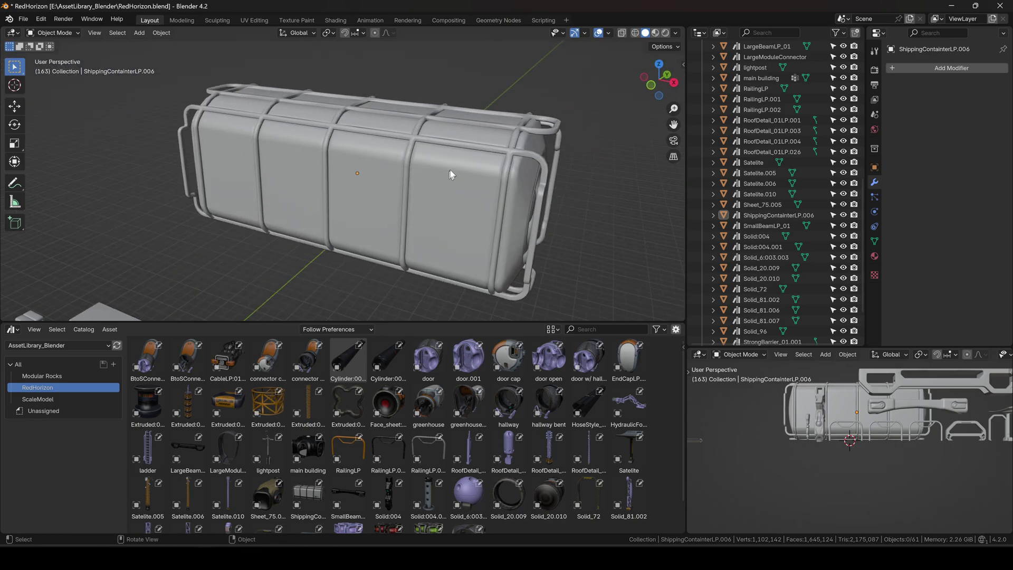
- Examine the small props, water tanks, lattice beams and antenna towers along the rest of the model row
scroll(451, 170, down, 8)
middle_drag(497, 274, 375, 191)
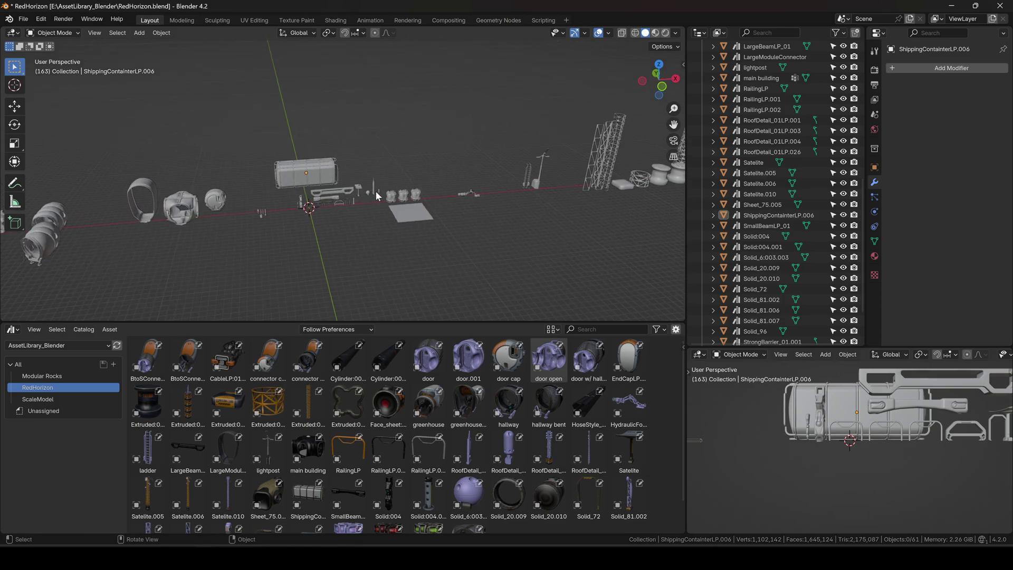
scroll(398, 197, up, 6)
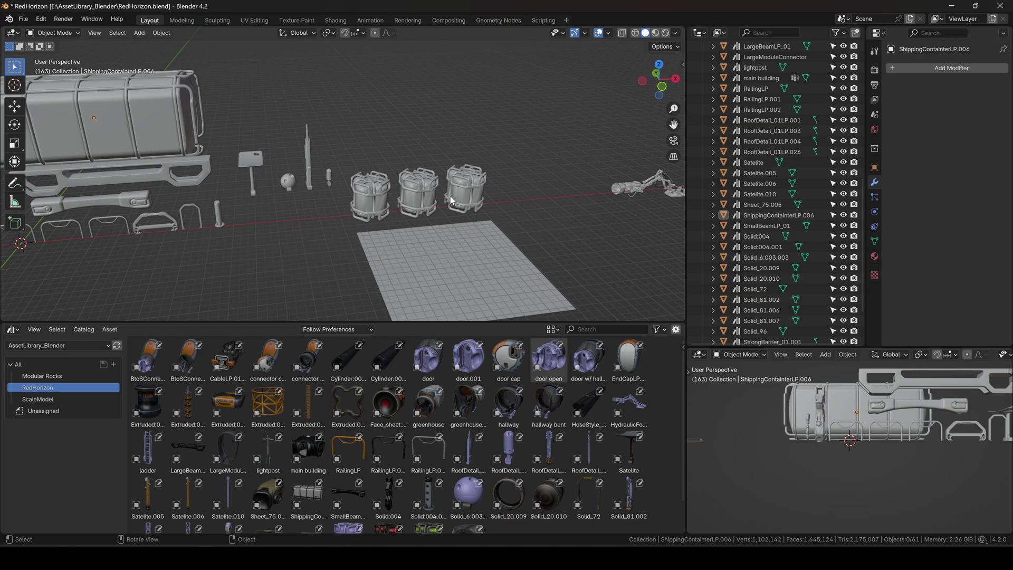
scroll(451, 199, down, 5)
scroll(341, 448, down, 2)
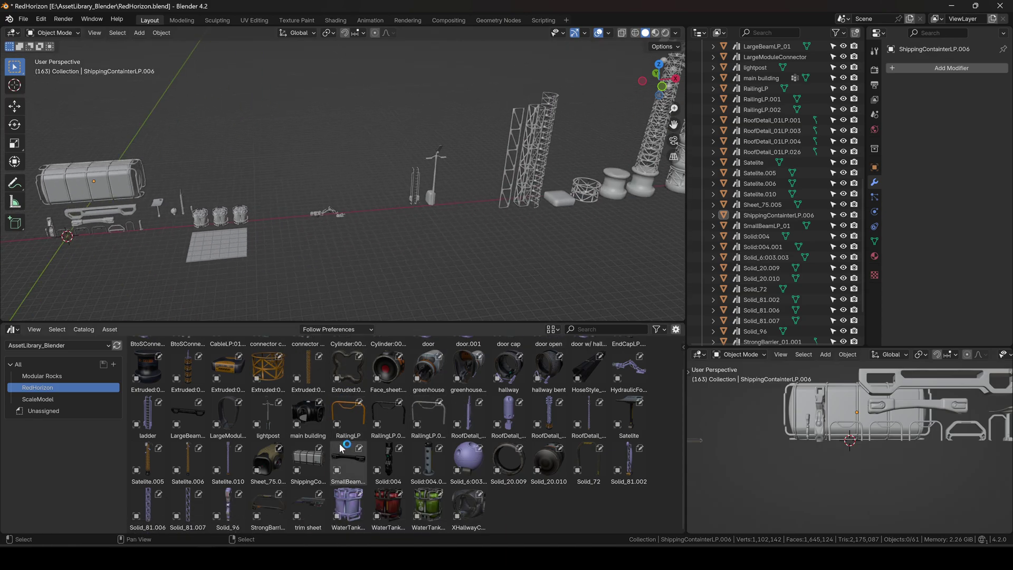
middle_drag(454, 185, 463, 166)
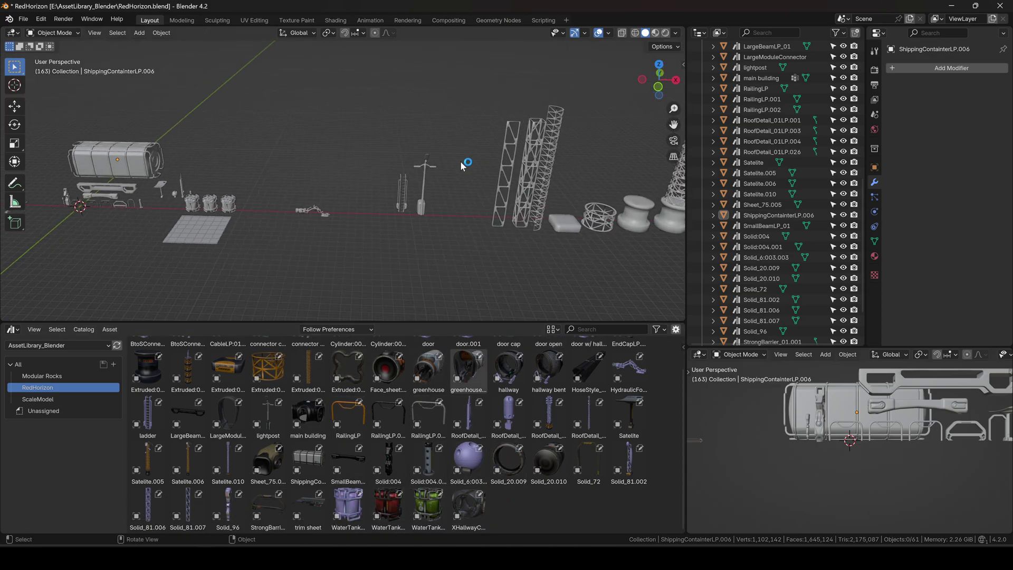
scroll(463, 165, down, 6)
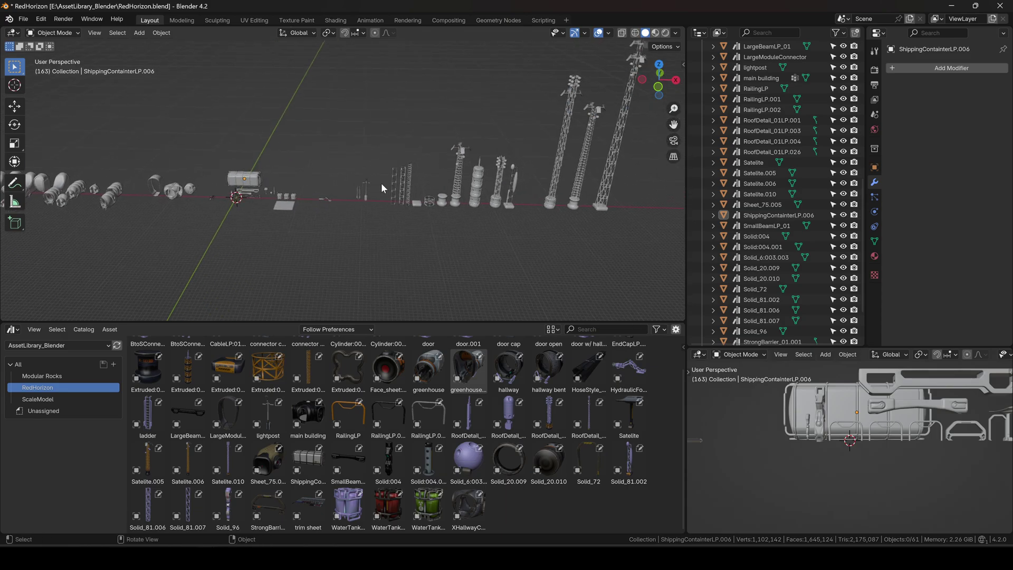
middle_drag(381, 183, 373, 219)
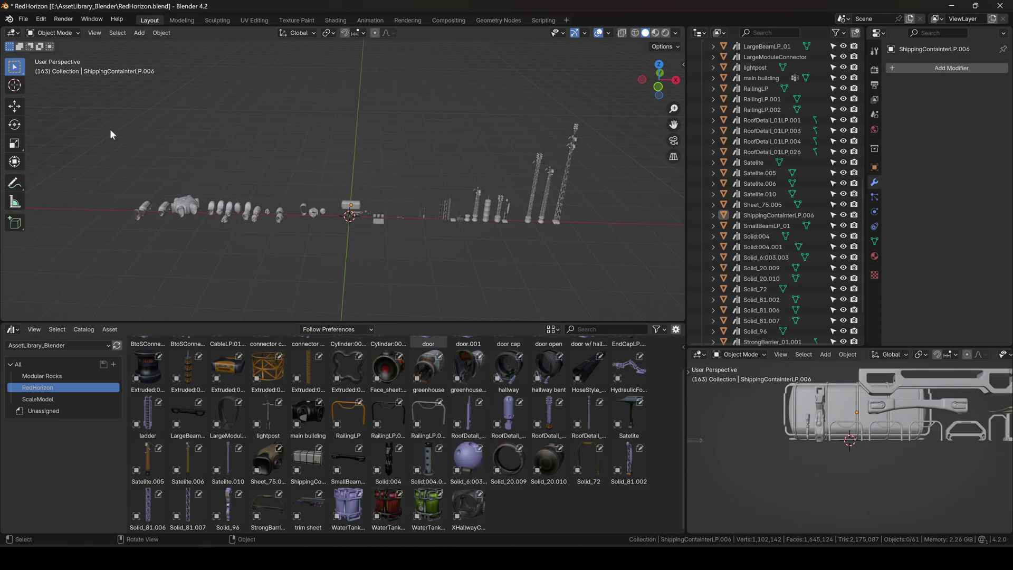
- Select all the models in the scene and apply All Transforms to them
drag(110, 134, 598, 238)
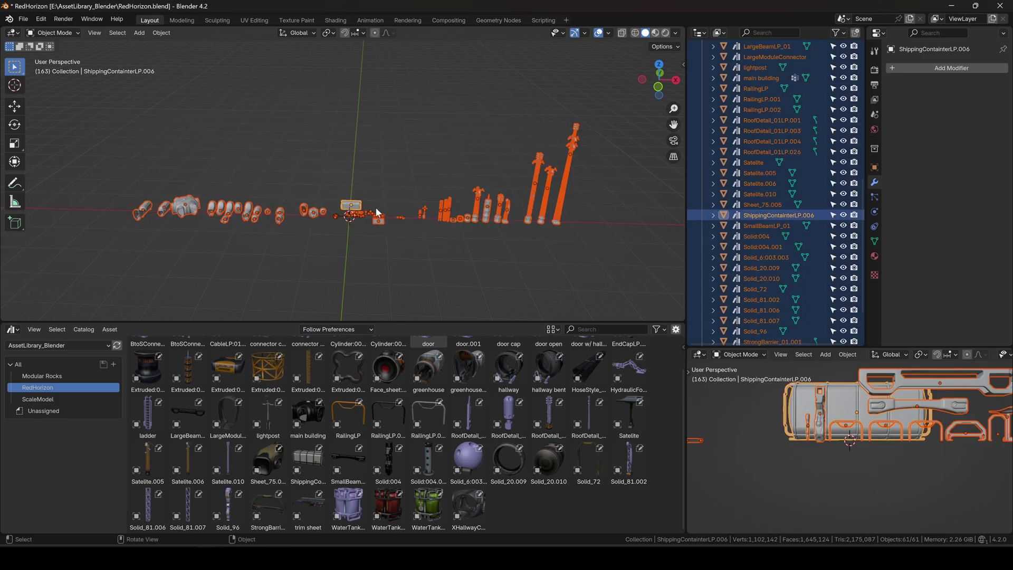
scroll(375, 208, up, 4)
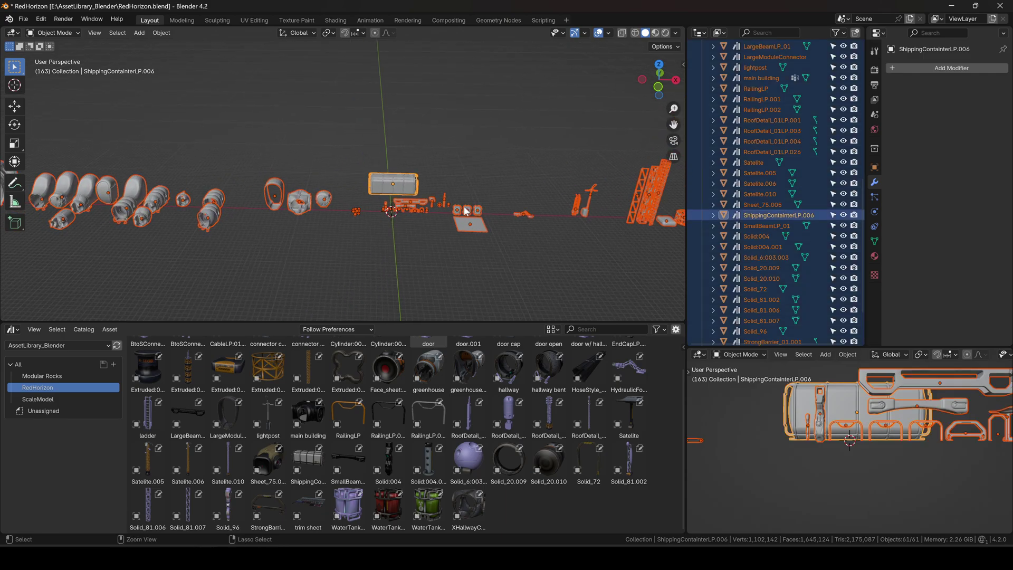
key(ctrl+a)
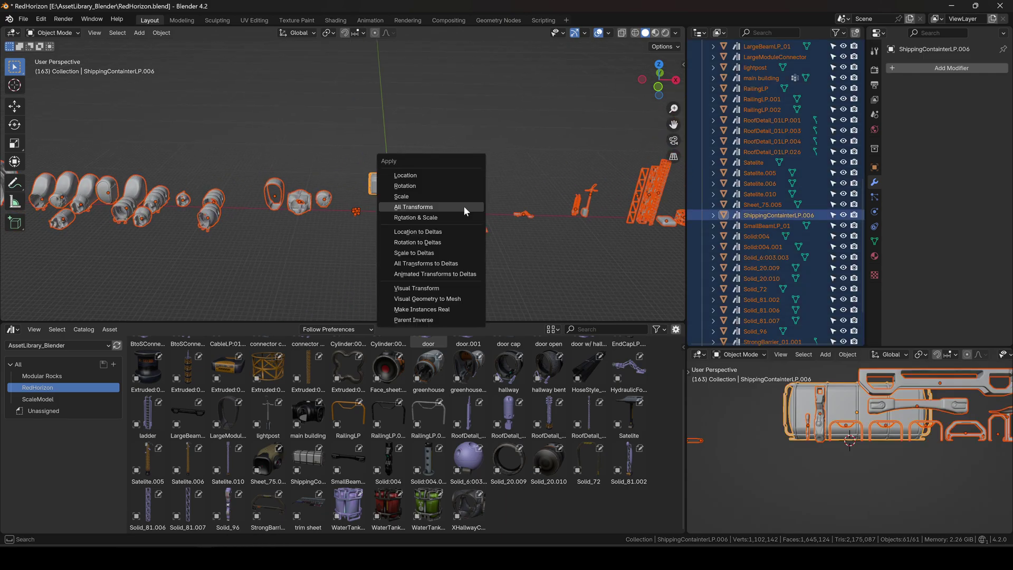
click(412, 206)
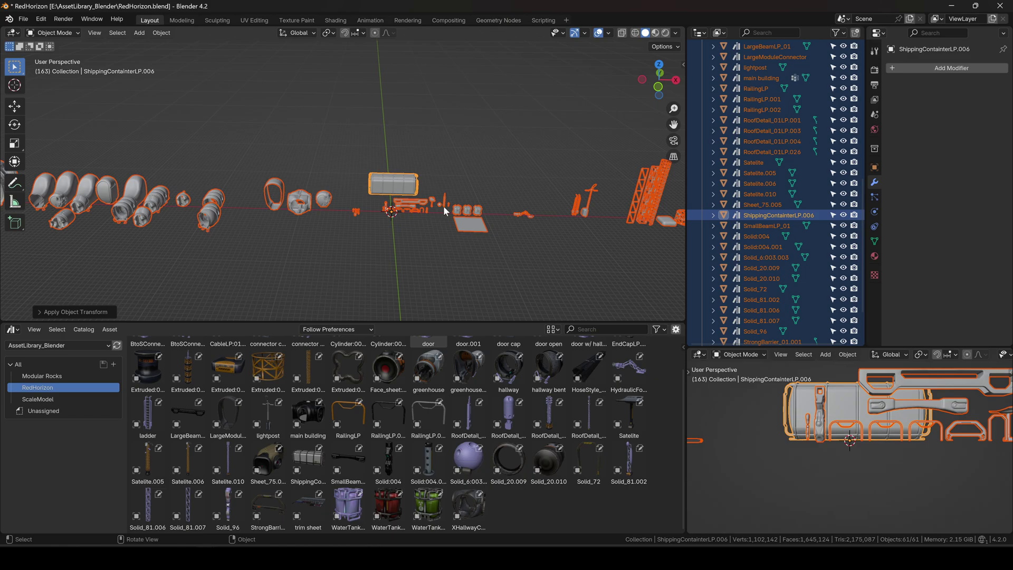
- Set the origin of all the selected models to their geometry
right_click(454, 192)
mouse_move(423, 248)
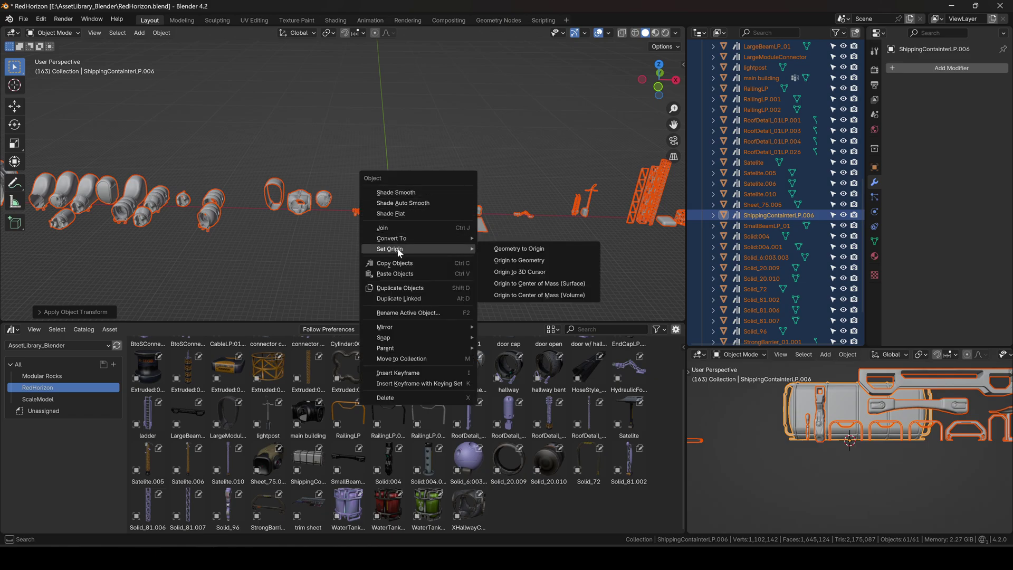
click(523, 263)
middle_drag(514, 261, 534, 243)
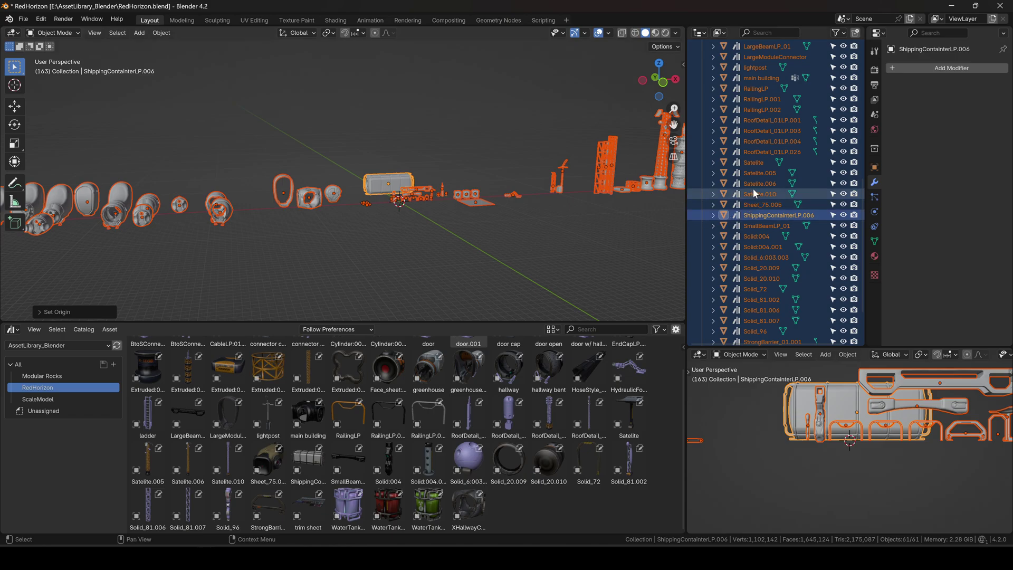
key(ctrl+s)
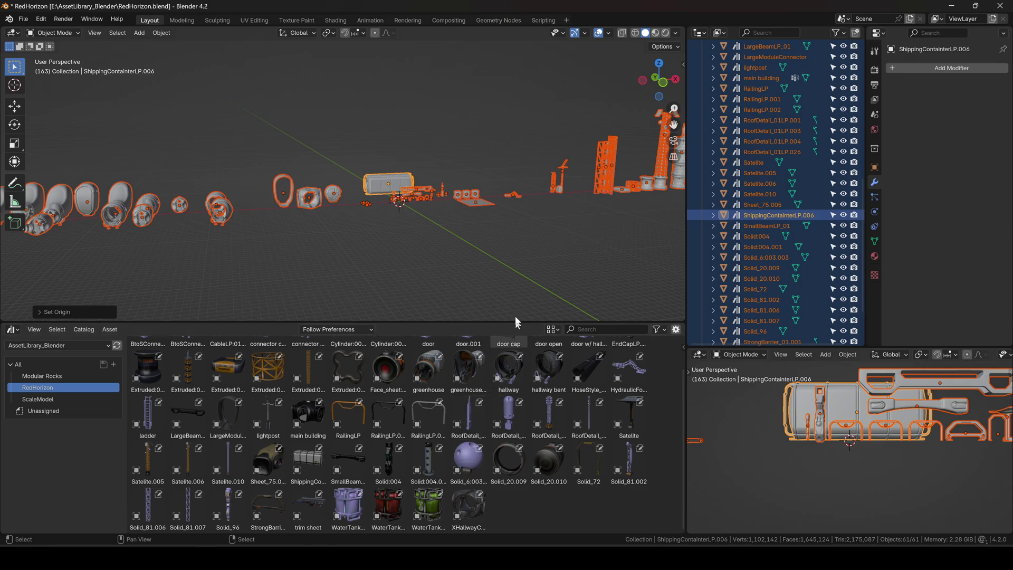
- Reselect every model in the scene and mark them all as assets from the Outliner
scroll(380, 192, up, 4)
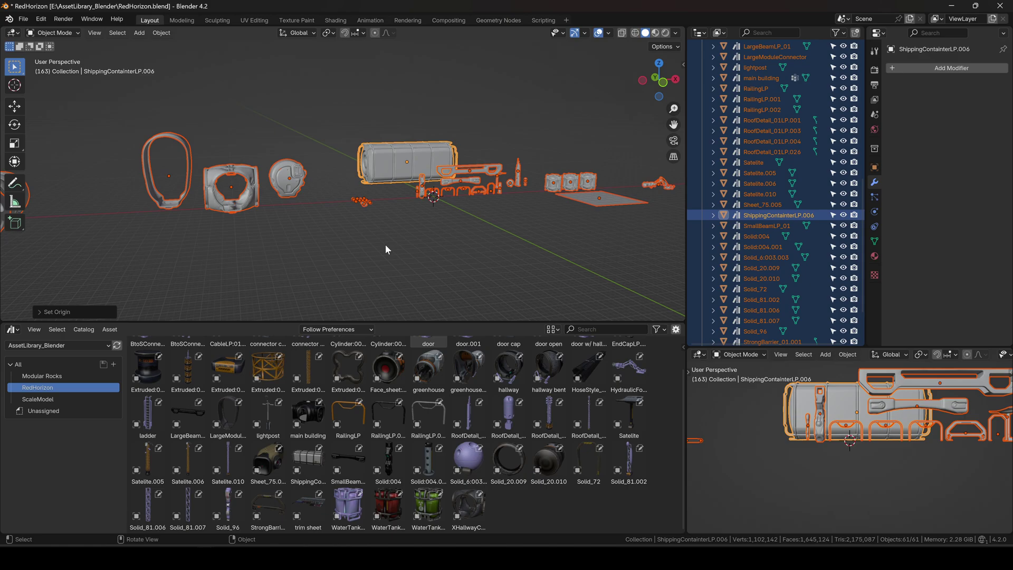
scroll(336, 455, up, 1)
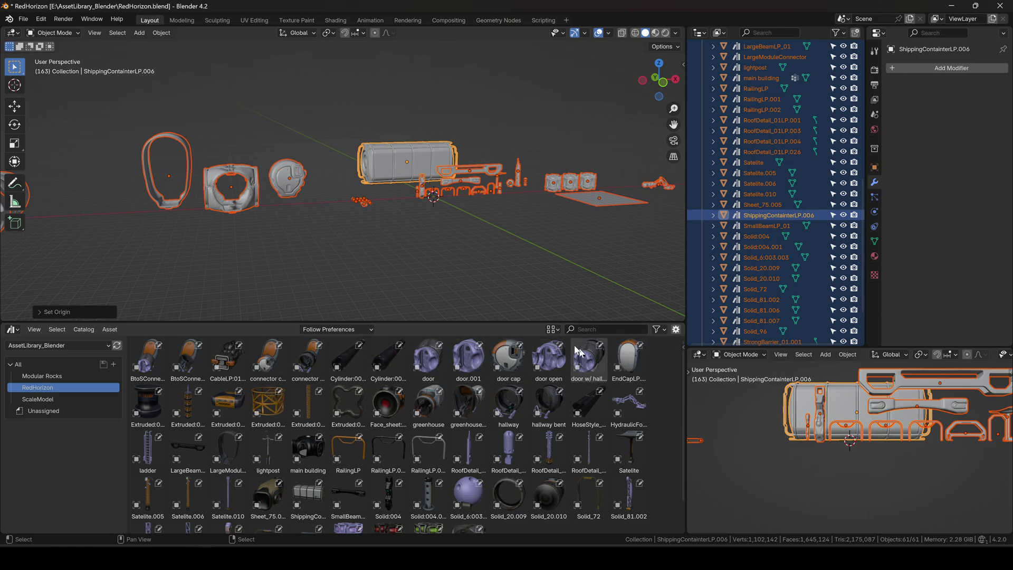
click(520, 210)
middle_drag(521, 210, 669, 155)
key(Home)
drag(295, 136, 624, 259)
right_click(756, 138)
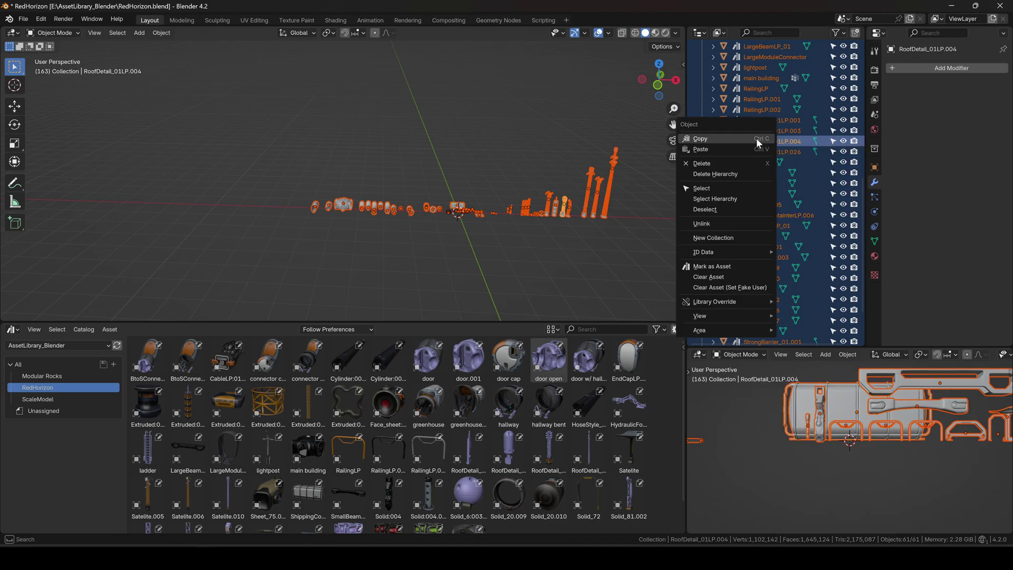
click(711, 267)
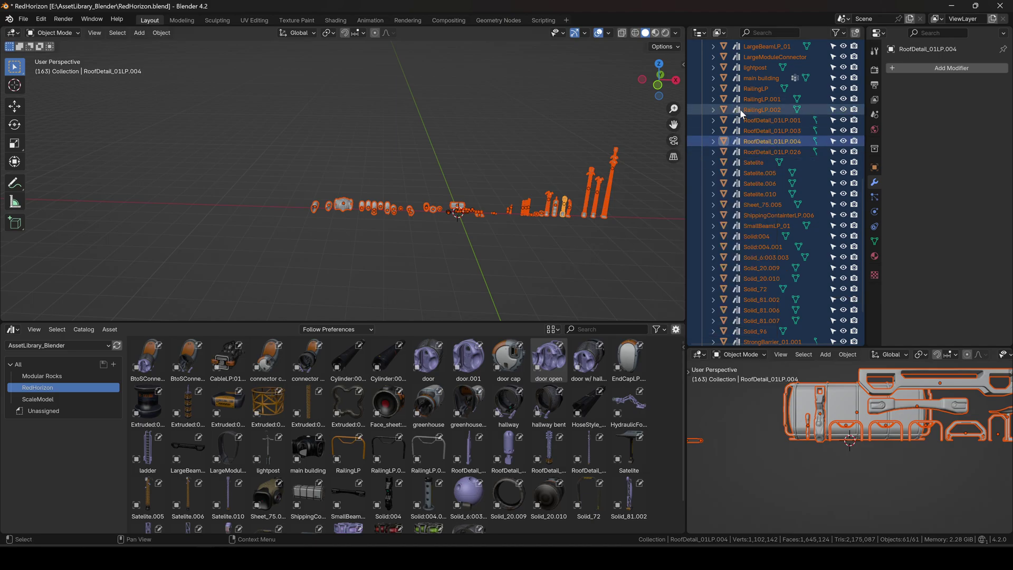
right_click(763, 120)
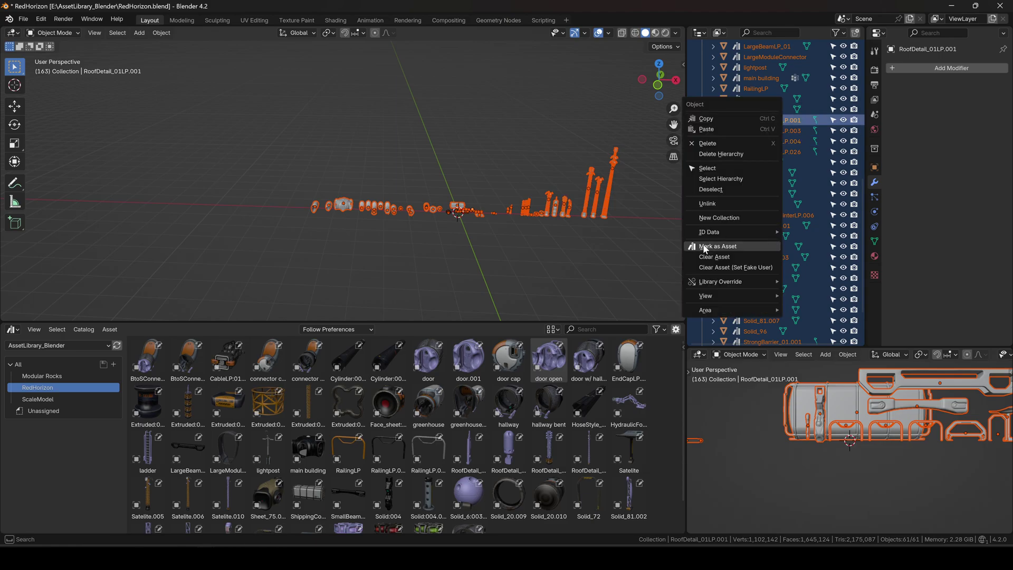
click(713, 245)
- Check the Unassigned and RedHorizon catalogs of the asset library, selecting all the models in the scene again
middle_drag(521, 255, 354, 258)
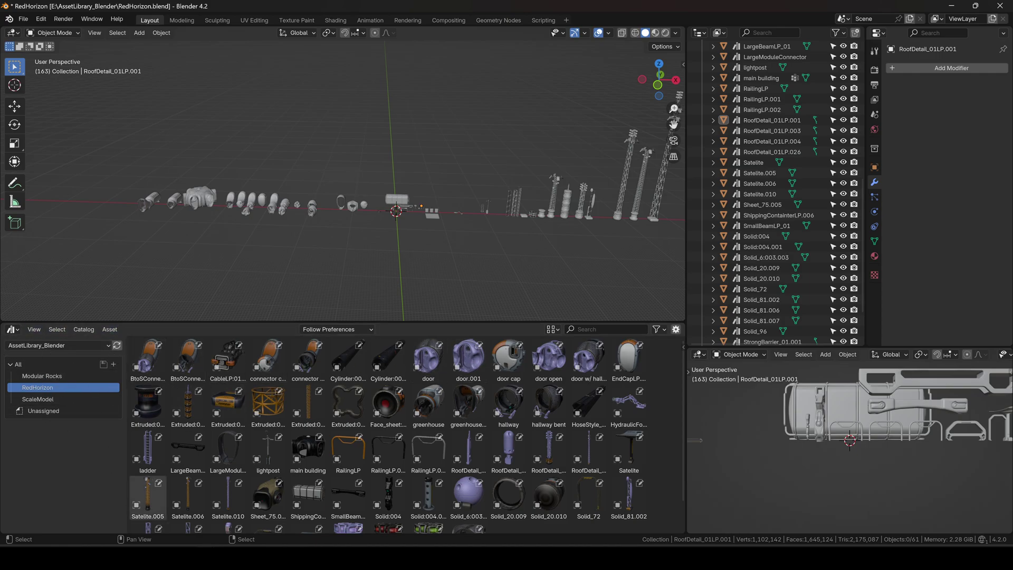
click(12, 329)
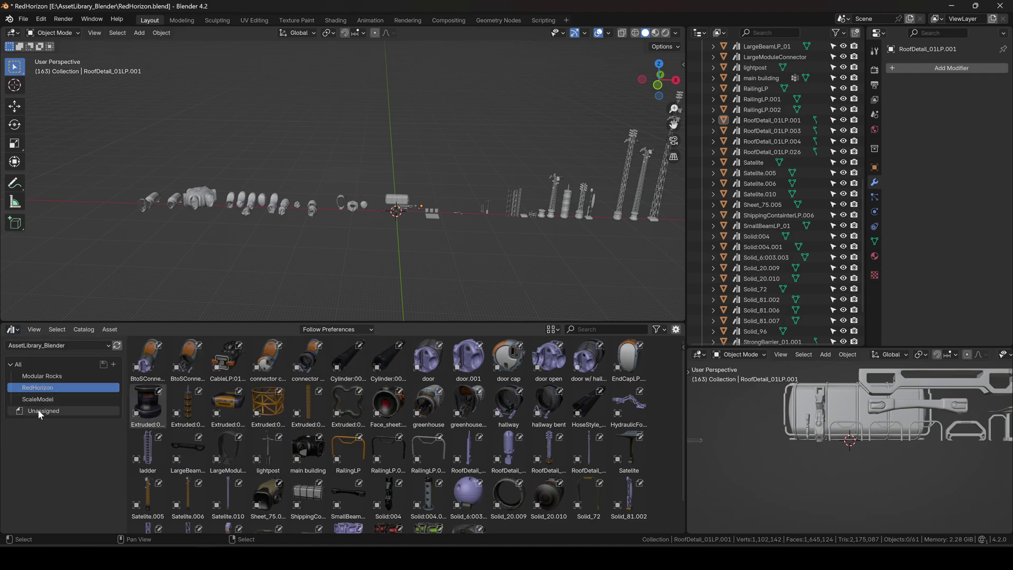
click(37, 411)
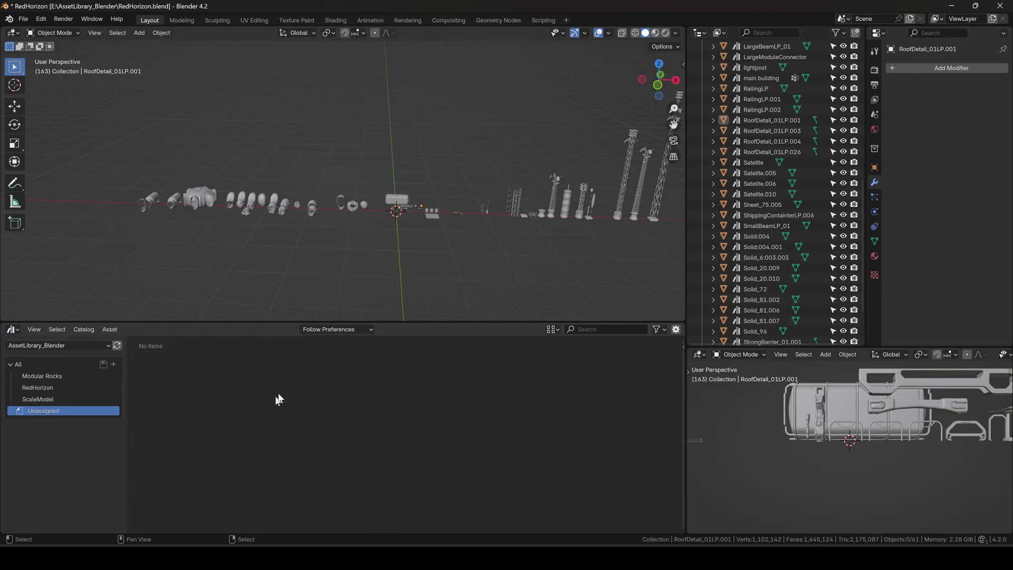
middle_drag(357, 167, 343, 161)
drag(147, 95, 649, 245)
click(74, 388)
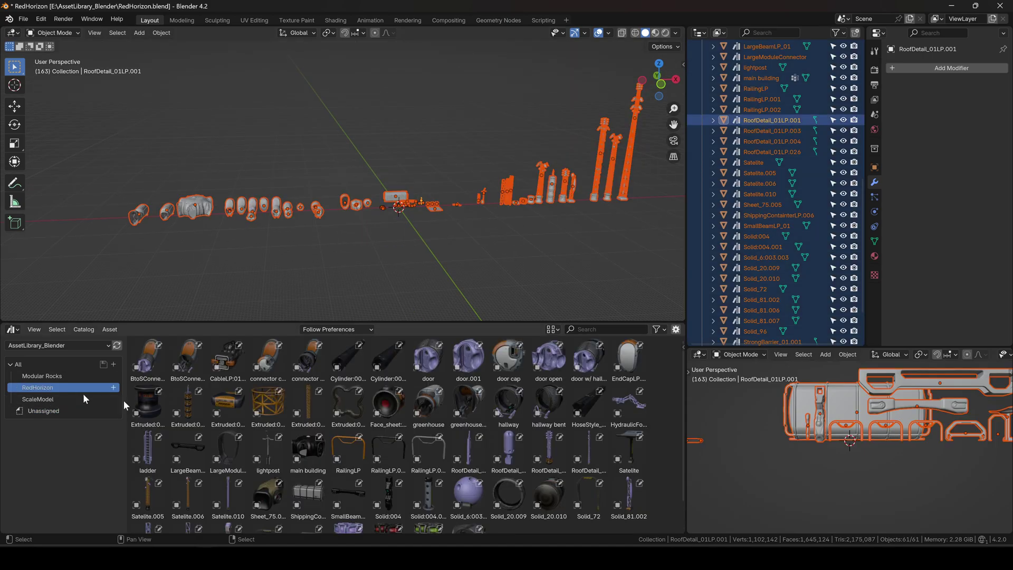
click(40, 411)
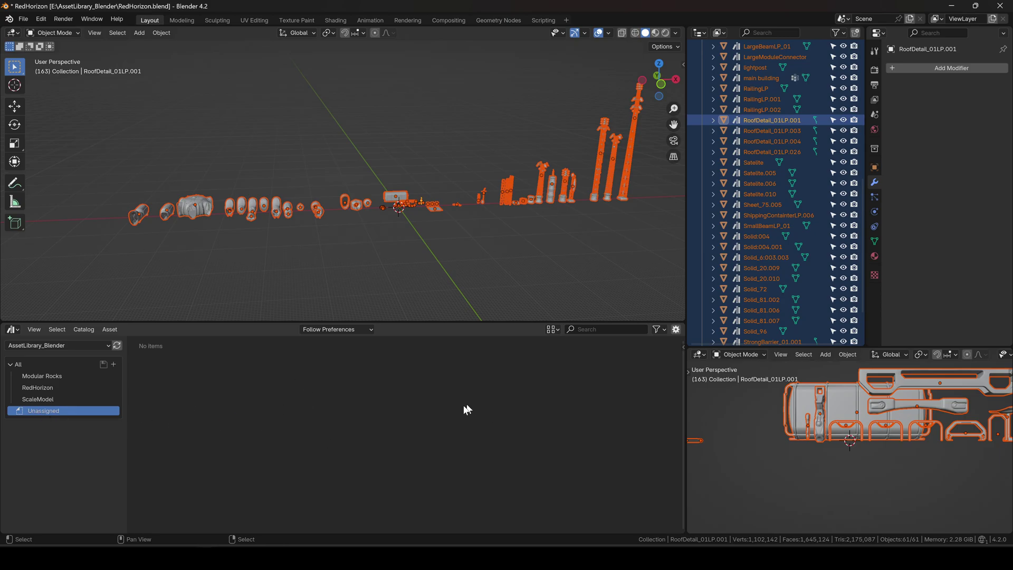
- Deselect all the models and save the RedHorizon file
click(438, 245)
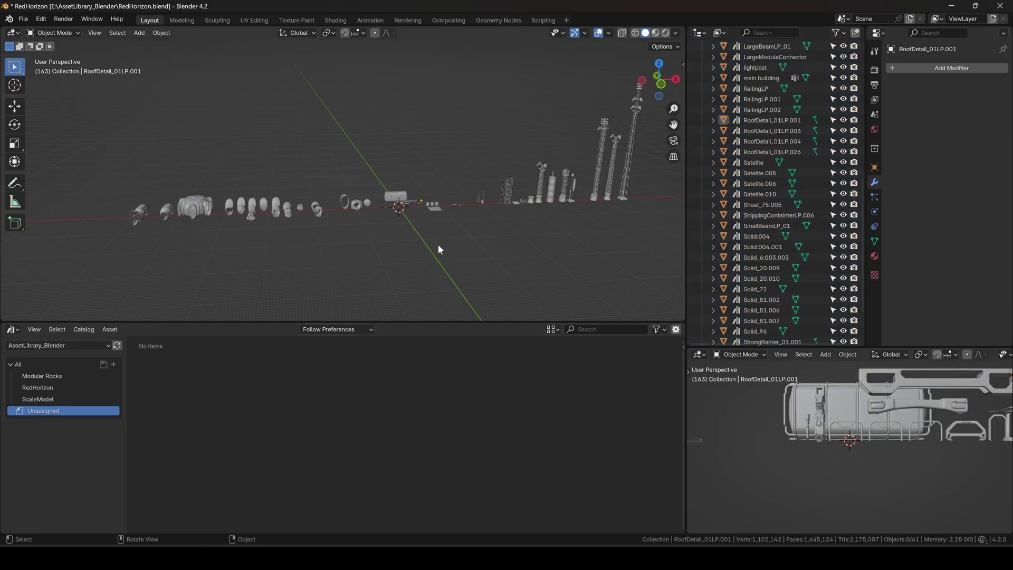
middle_drag(438, 245, 439, 191)
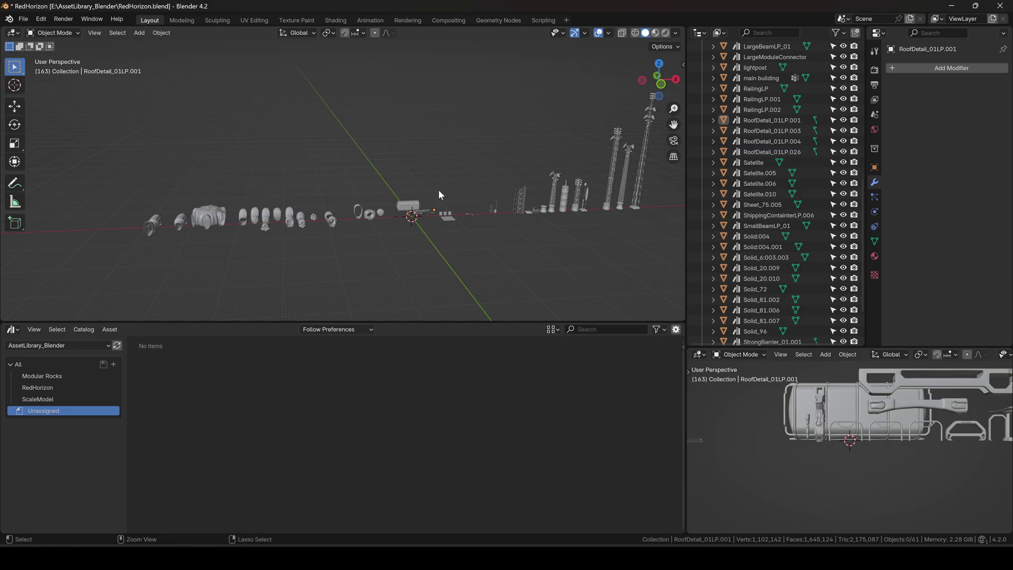
key(ctrl+s)
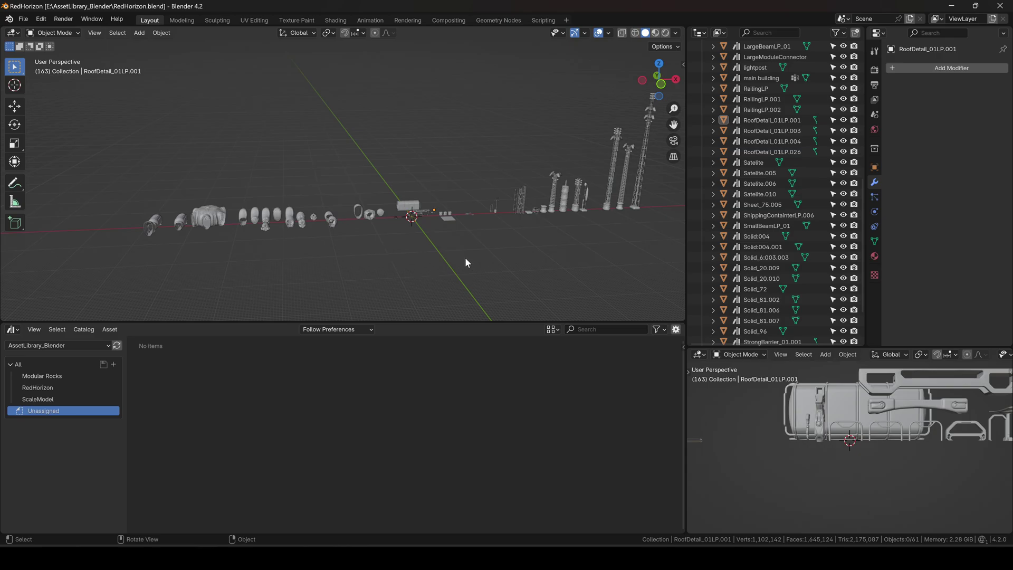
- Select the shipping container model and switch the asset browser to the Current File library
click(403, 207)
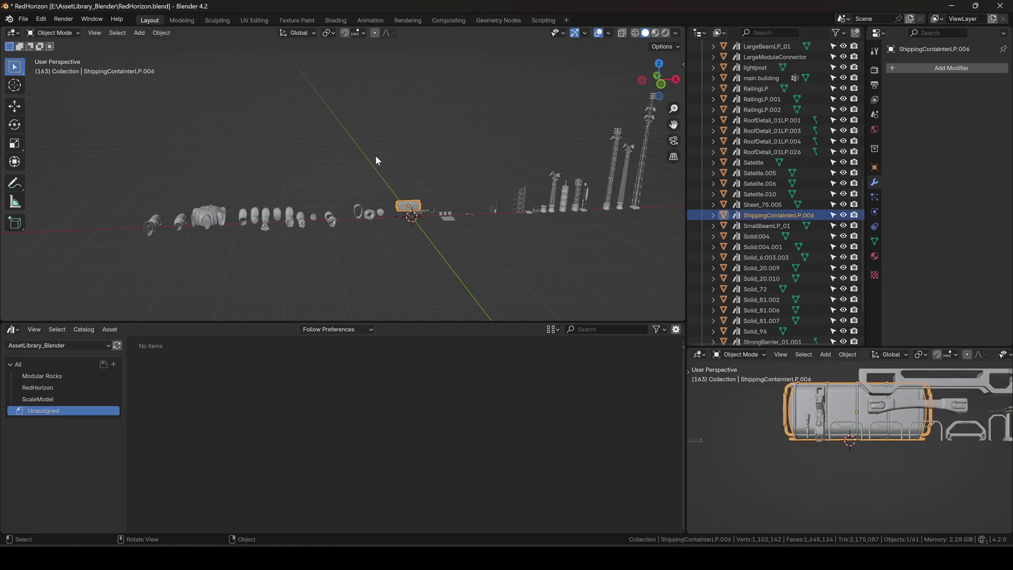
middle_drag(388, 192, 296, 174)
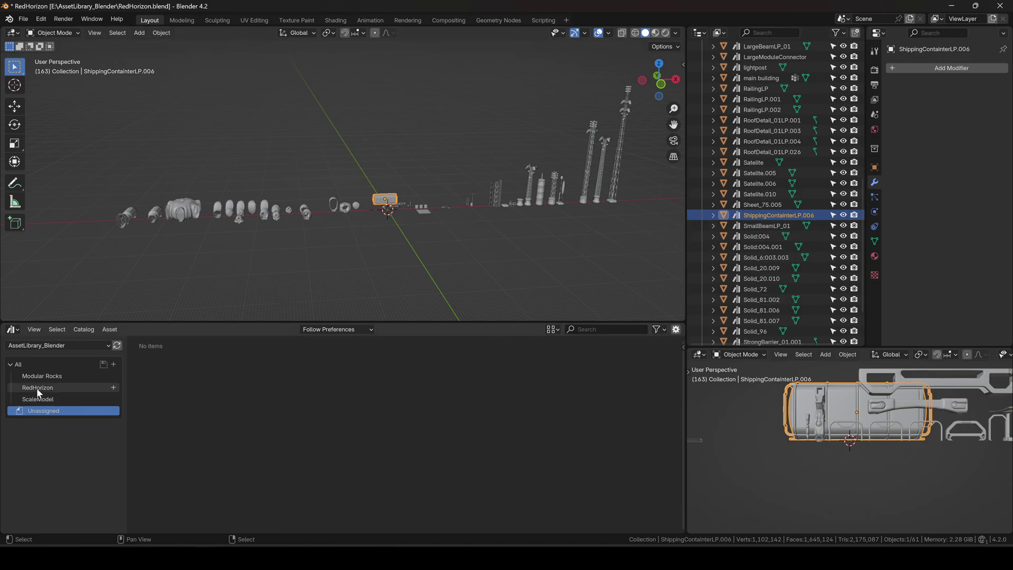
click(59, 345)
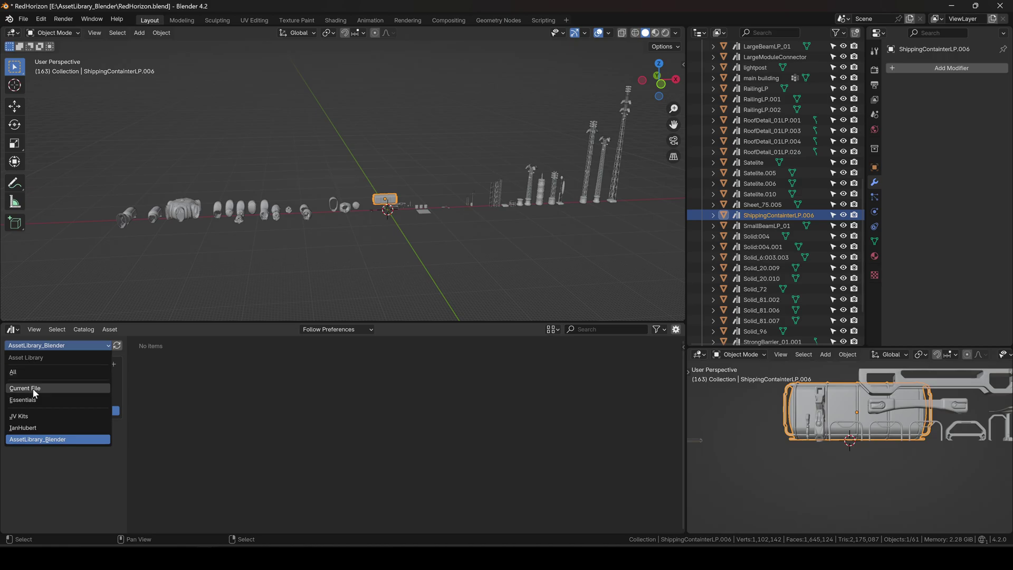
click(33, 389)
click(33, 345)
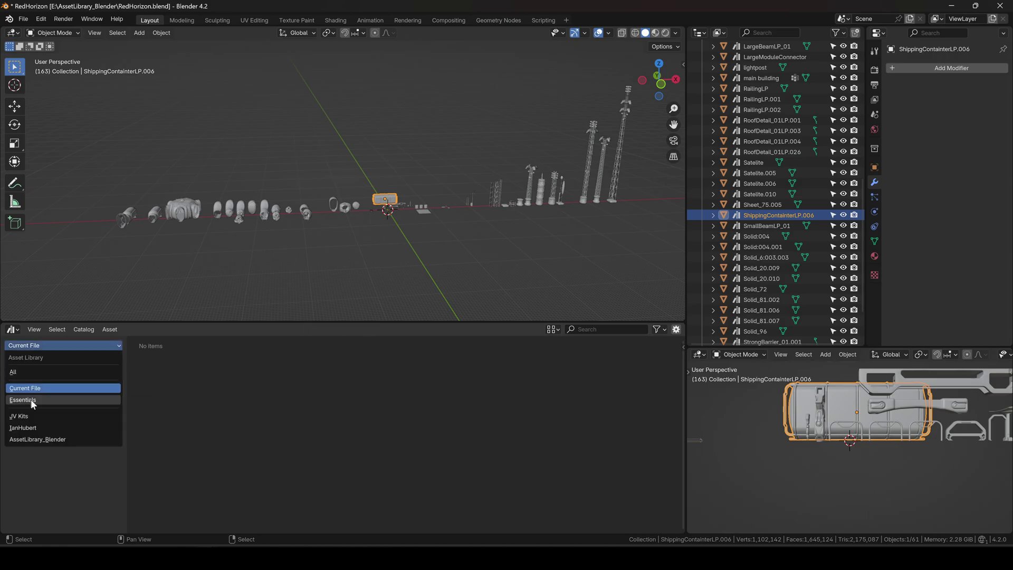
key(Escape)
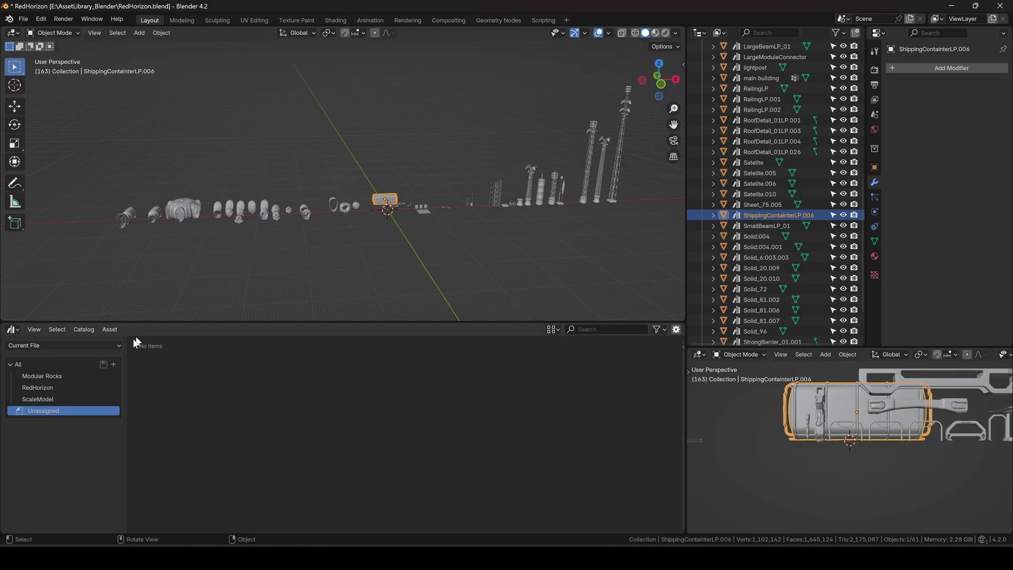
click(67, 346)
click(35, 392)
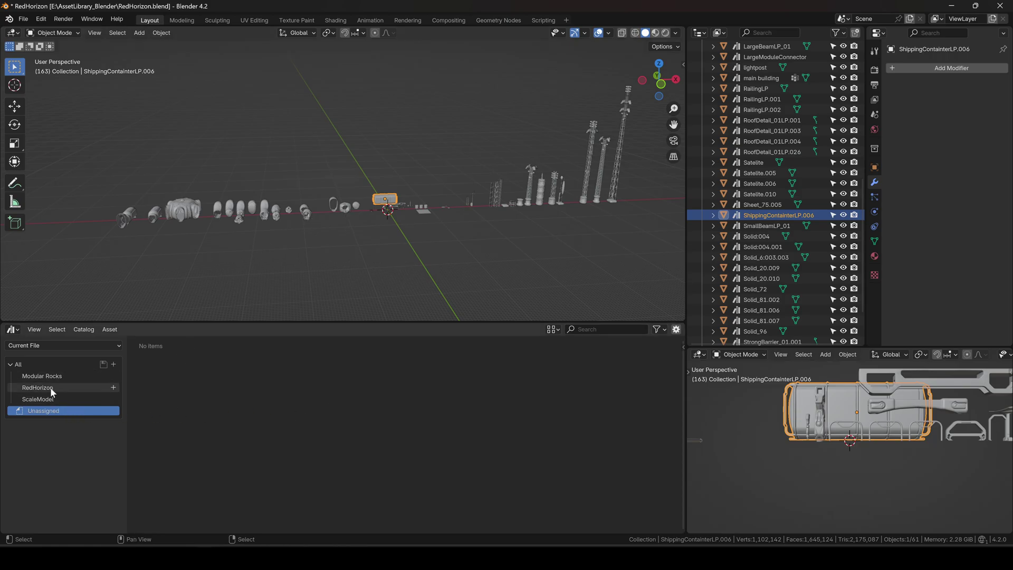
- Switch the asset browser to the AssetLibrary_Blender library and select all the assets in its RedHorizon catalog
click(49, 345)
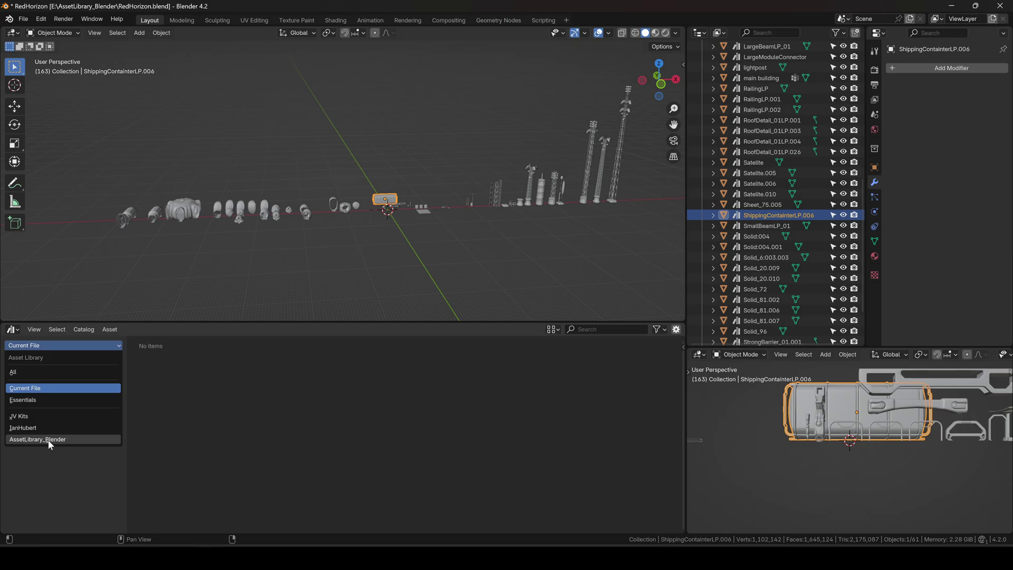
click(30, 440)
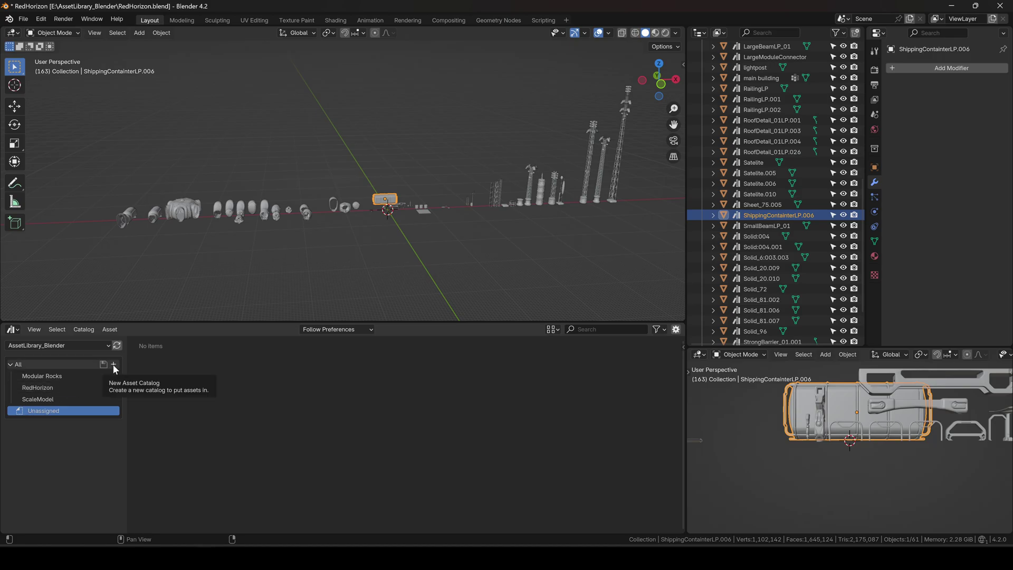
click(44, 392)
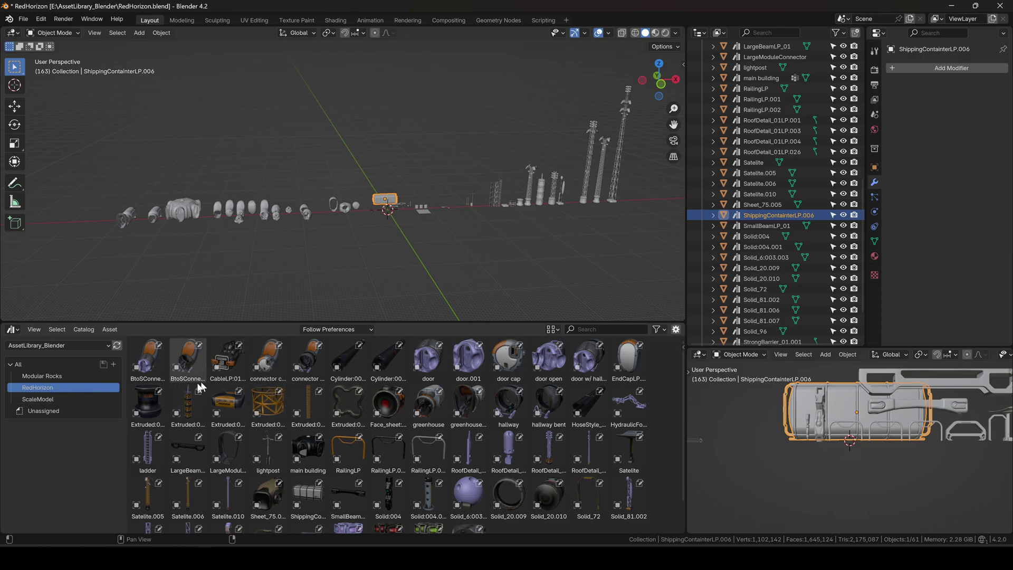
click(41, 411)
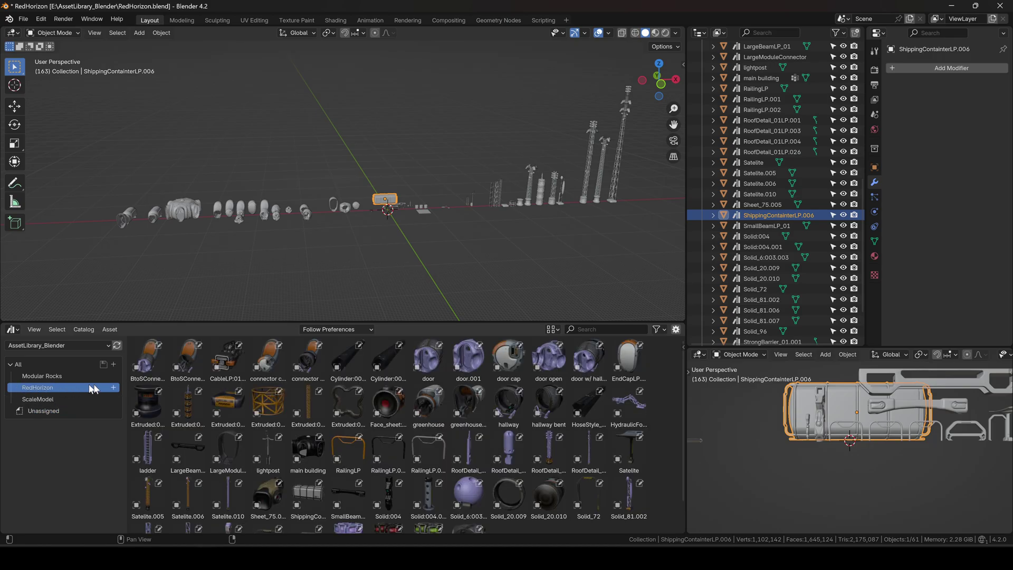
scroll(480, 475, down, 2)
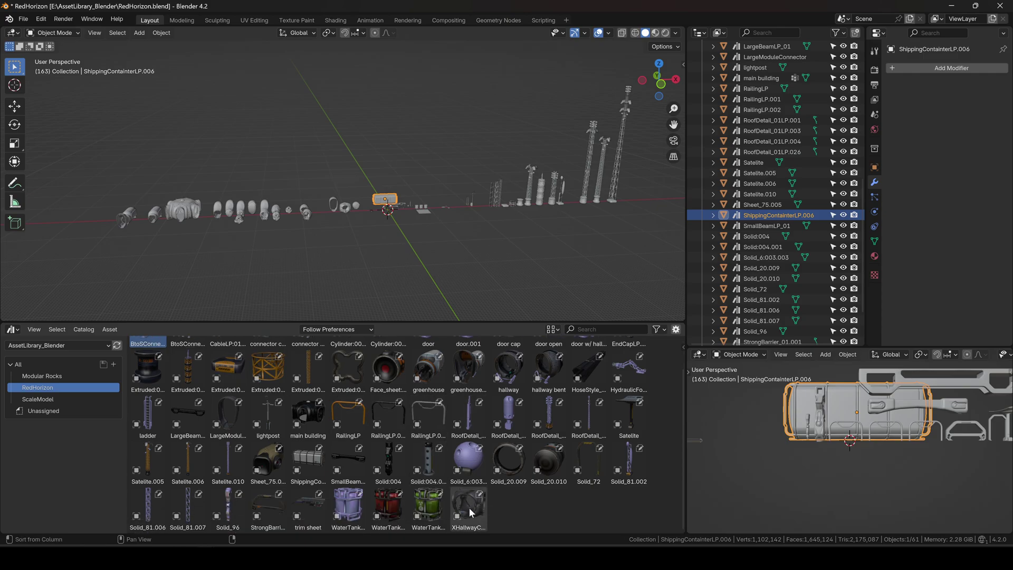
scroll(470, 508, up, 2)
key(a)
drag(172, 406, 222, 404)
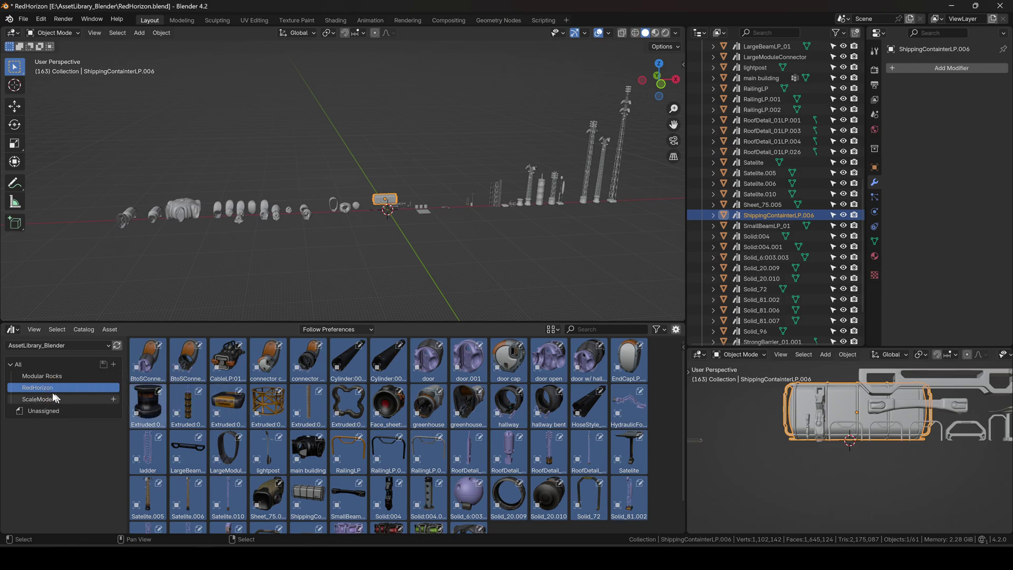
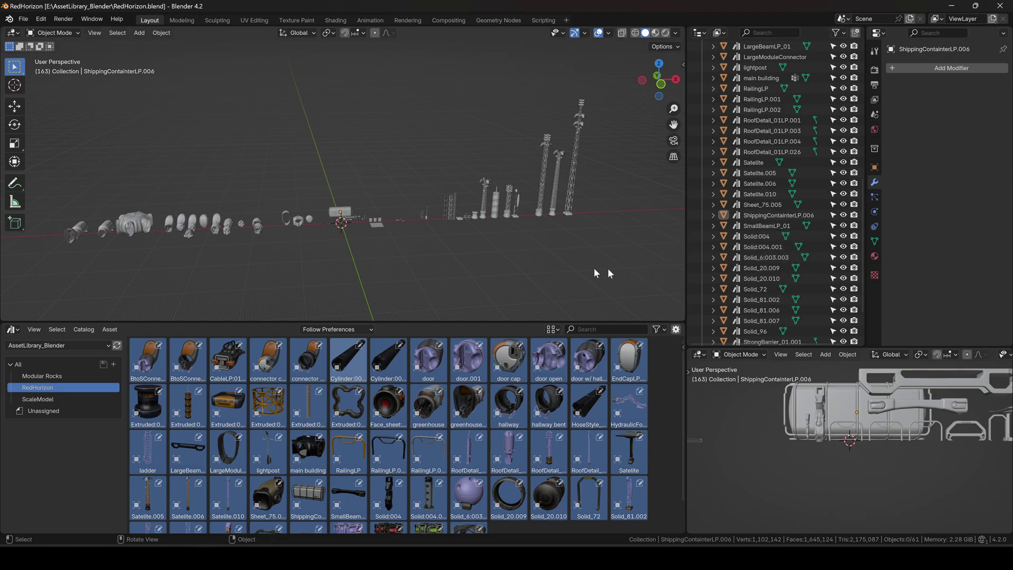
- Save the RedHorizon file and enlarge the 3D viewport above the asset browser
middle_drag(447, 263, 467, 211)
key(ctrl+s)
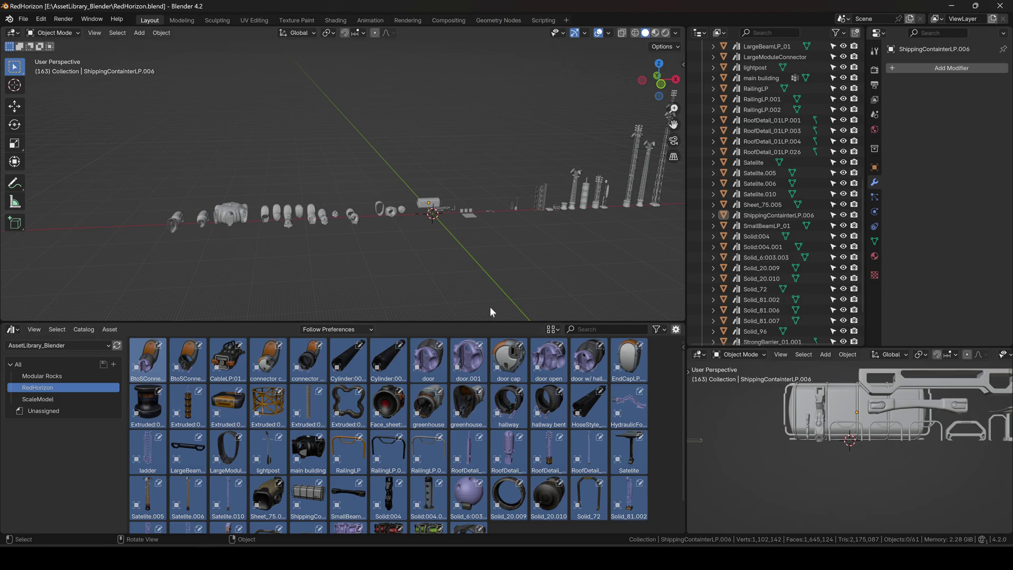
drag(479, 322, 479, 368)
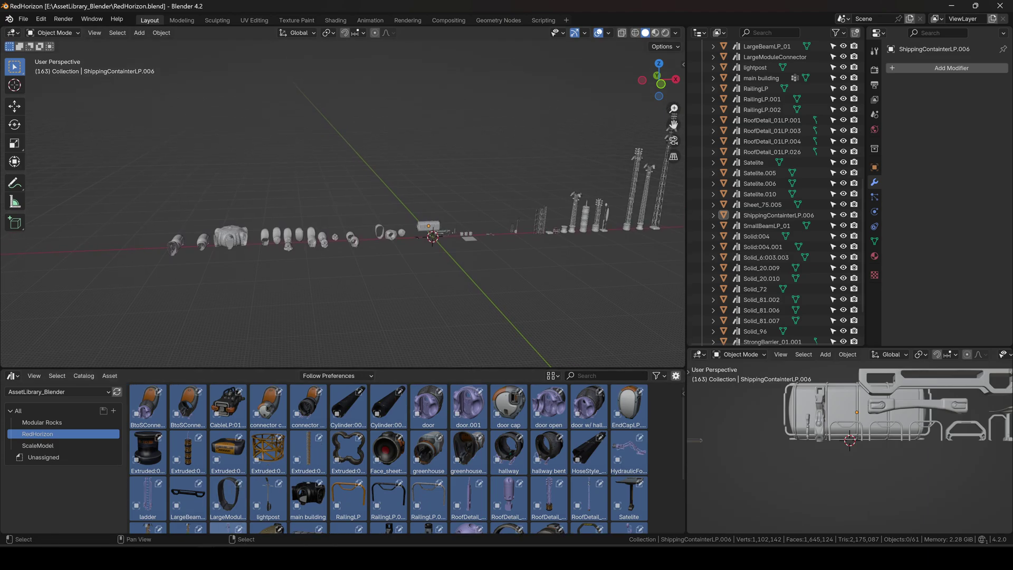
- Switch to the other Blender window with the untitled scene and close it without saving the changes
mouse_move(206, 560)
click(371, 468)
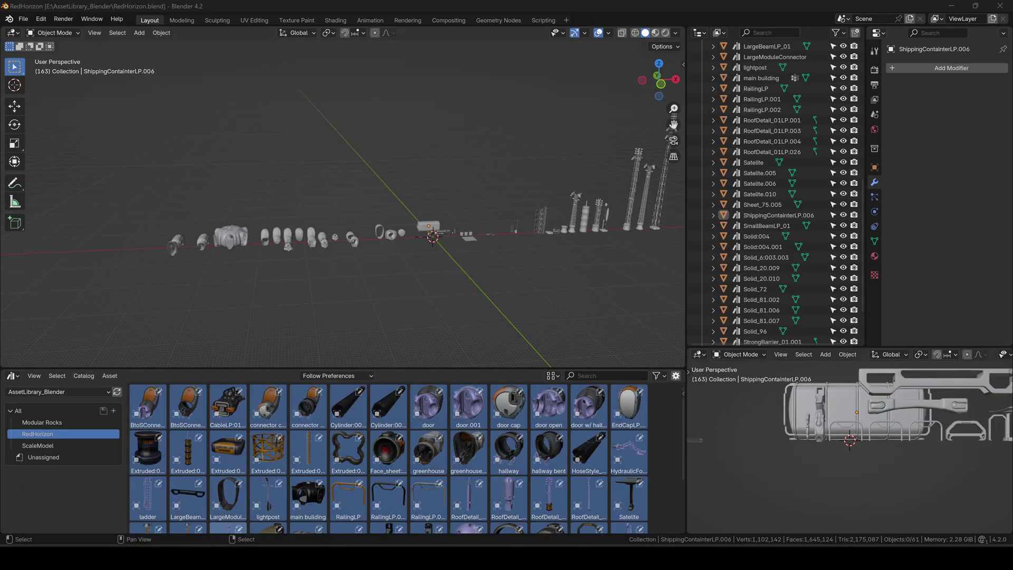
mouse_move(205, 559)
click(294, 510)
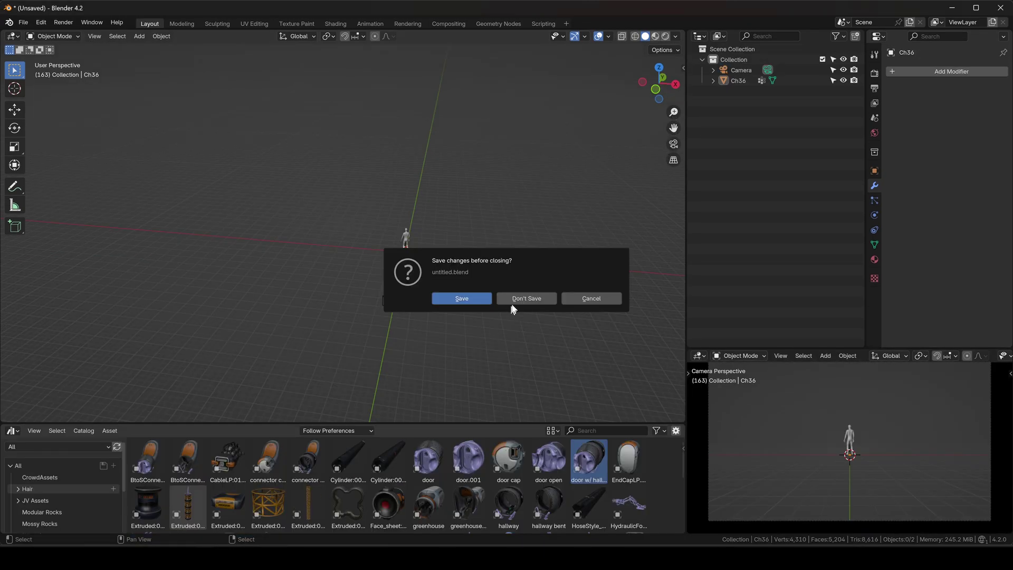
click(514, 298)
- Start a new Blender 4.2 session, dismiss the splash screen and enlarge its asset browser
right_click(206, 559)
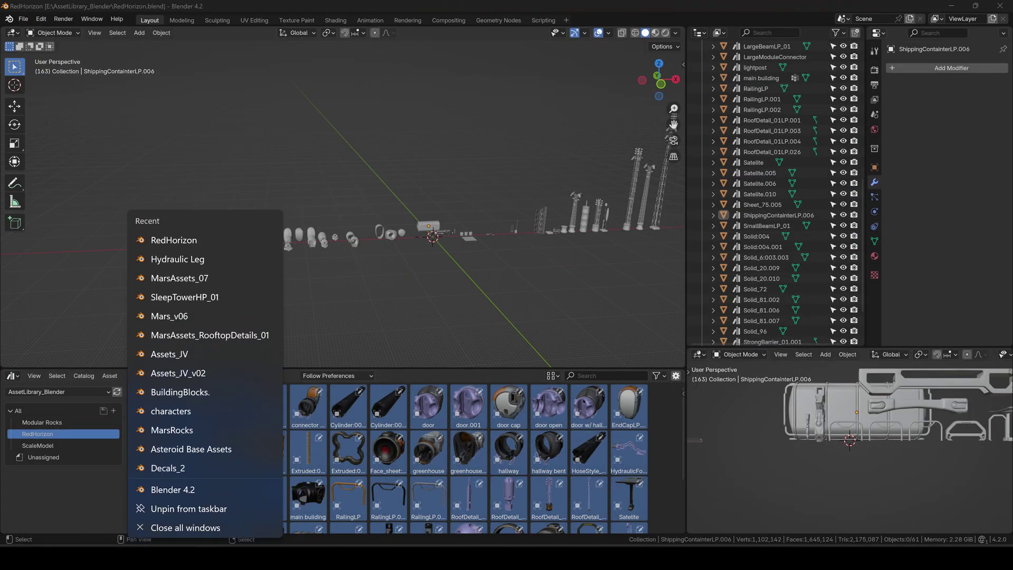
click(173, 490)
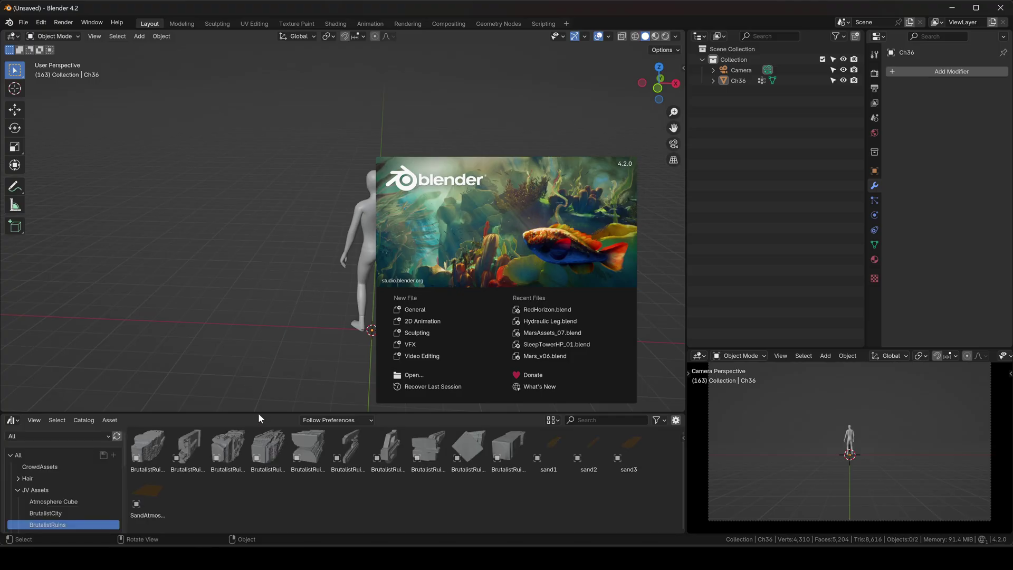
click(258, 413)
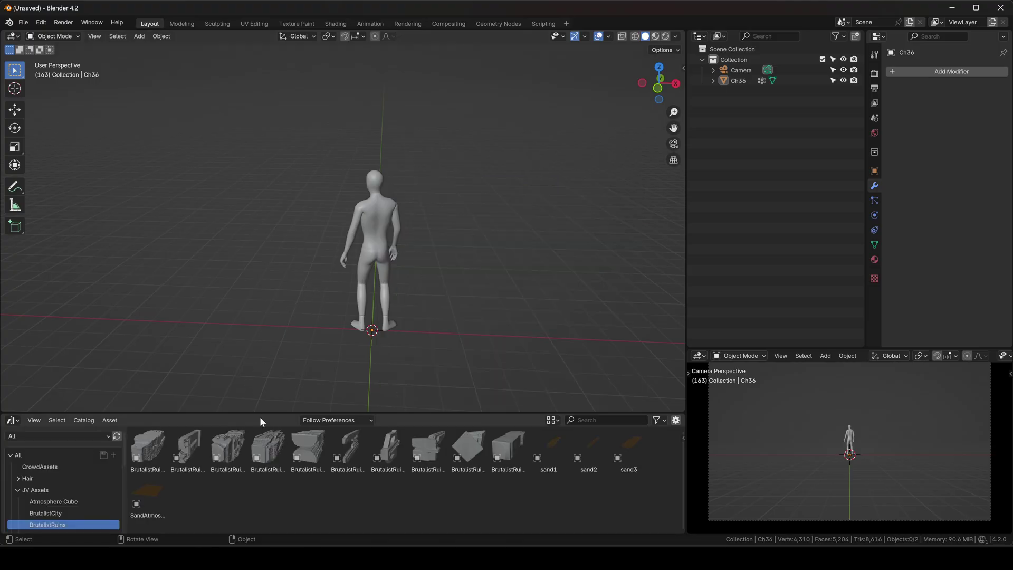
drag(260, 415, 306, 273)
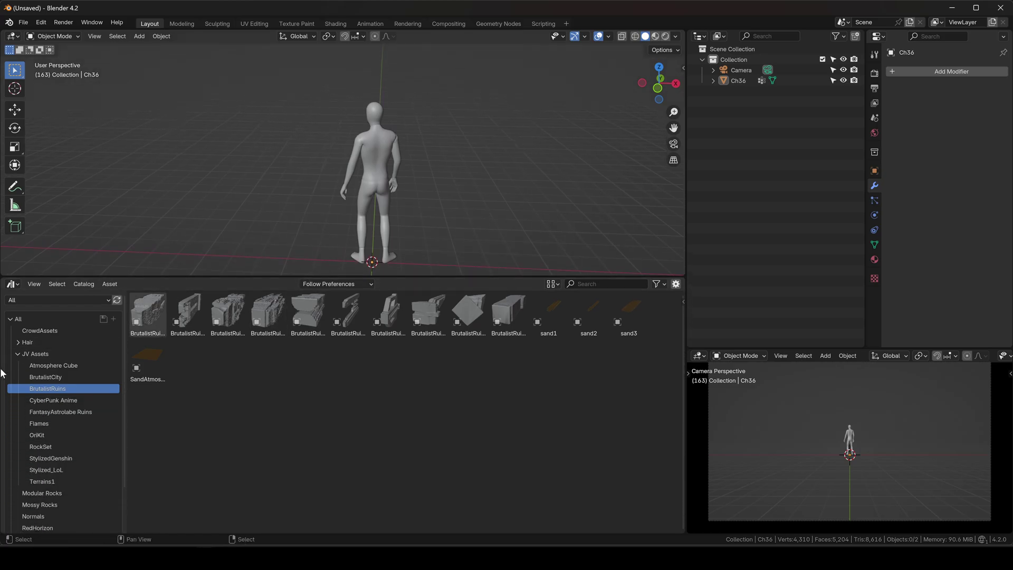
- Set the asset browser to the AssetLibrary_Blender library and view its RedHorizon, Modular Rocks and ScaleModel catalogs
scroll(62, 429, down, 3)
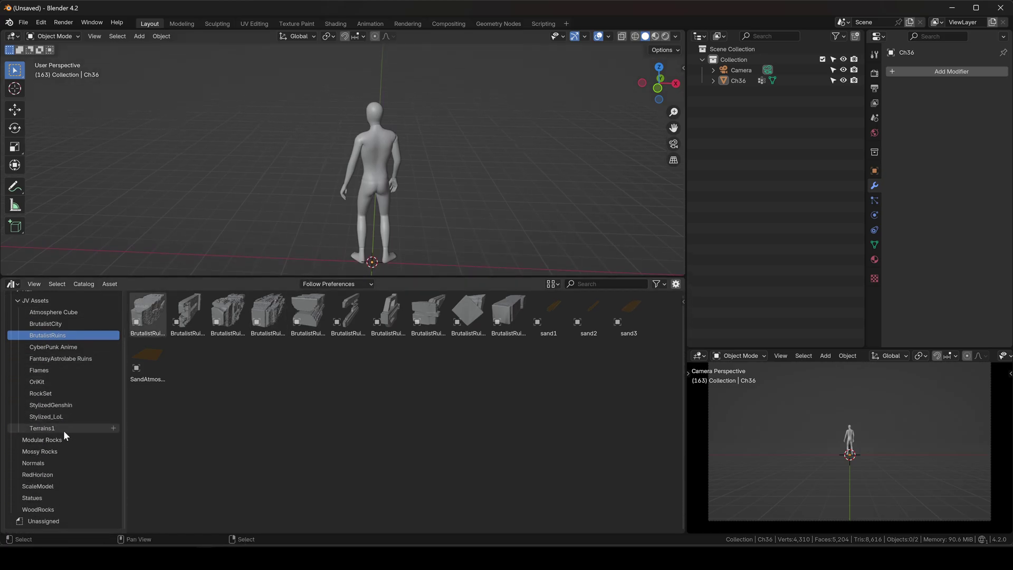
click(37, 476)
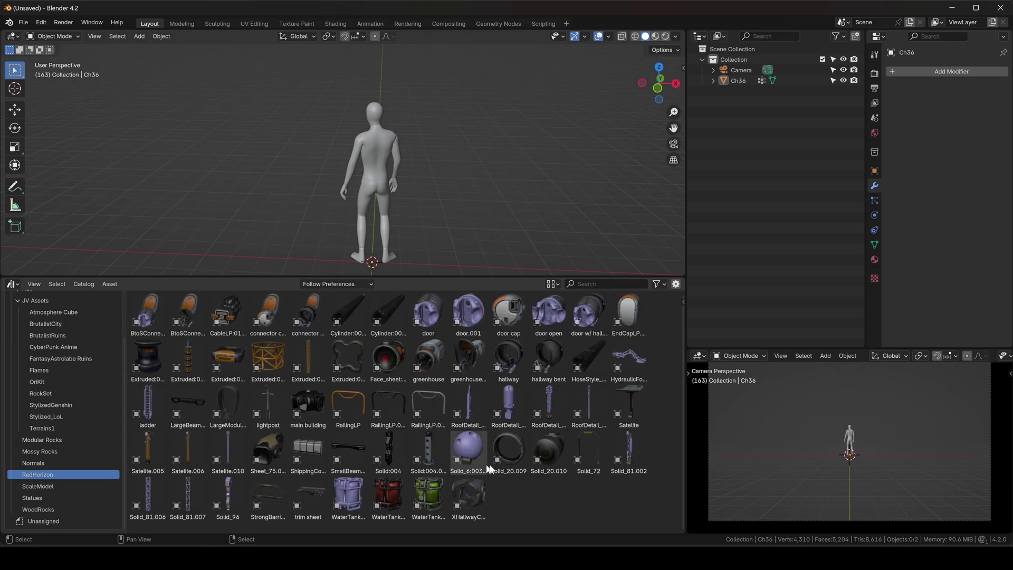
scroll(58, 384, up, 2)
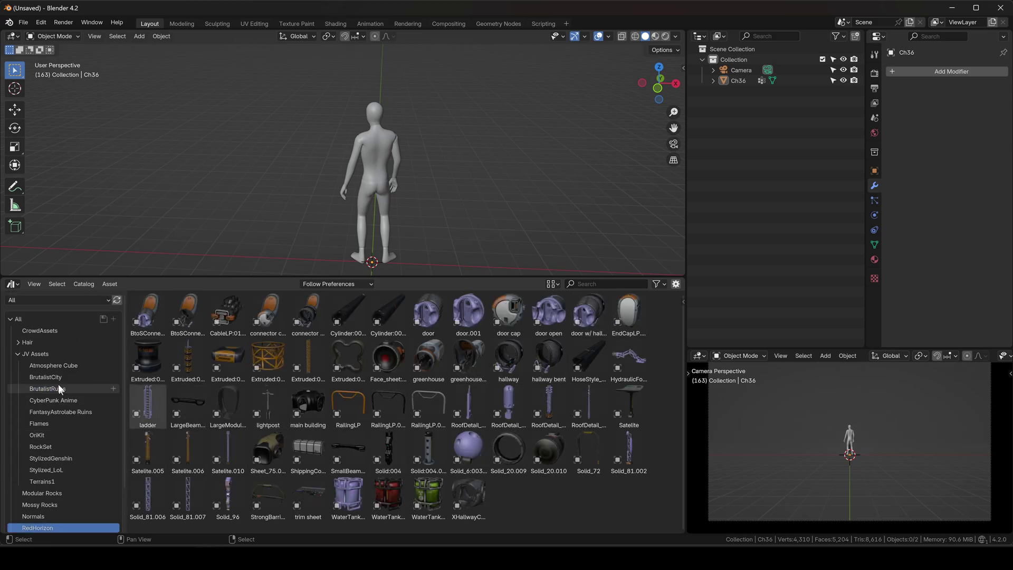
click(52, 299)
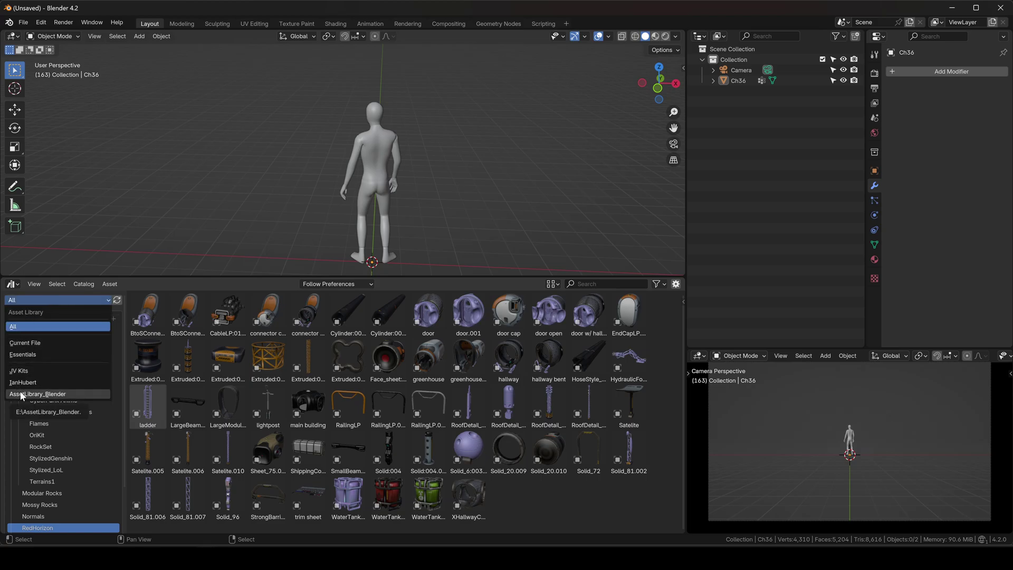
click(51, 394)
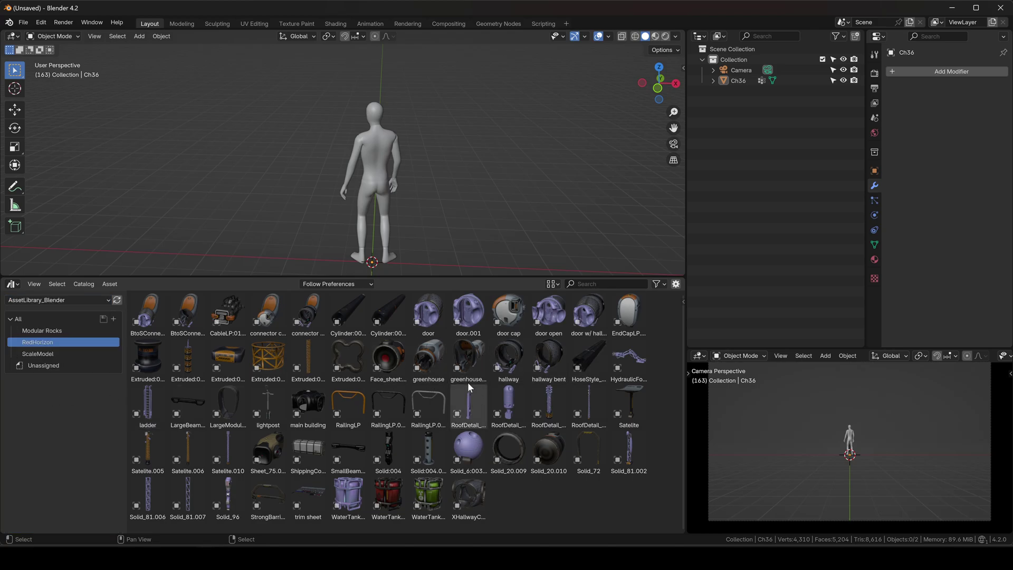
click(40, 330)
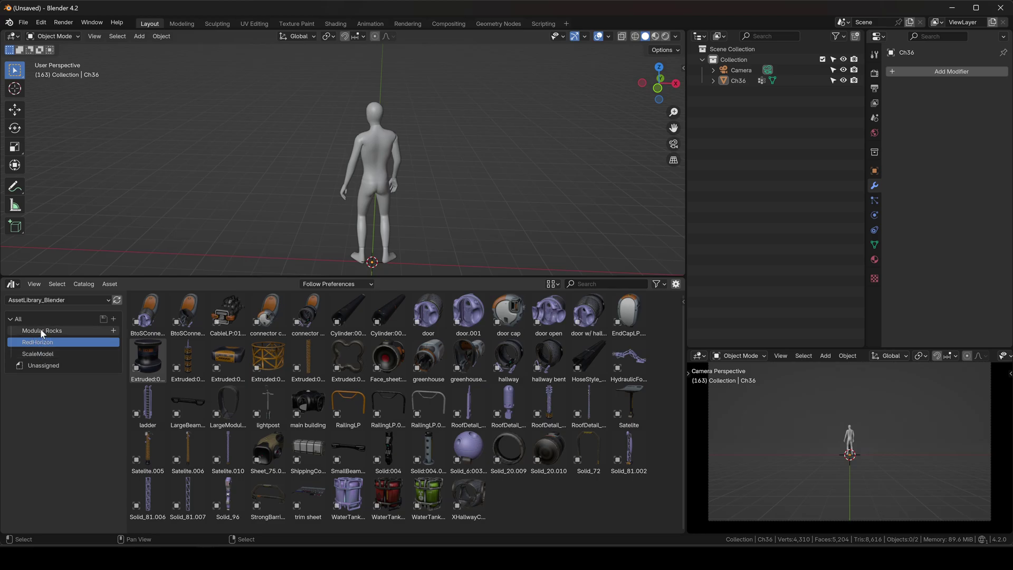
click(57, 351)
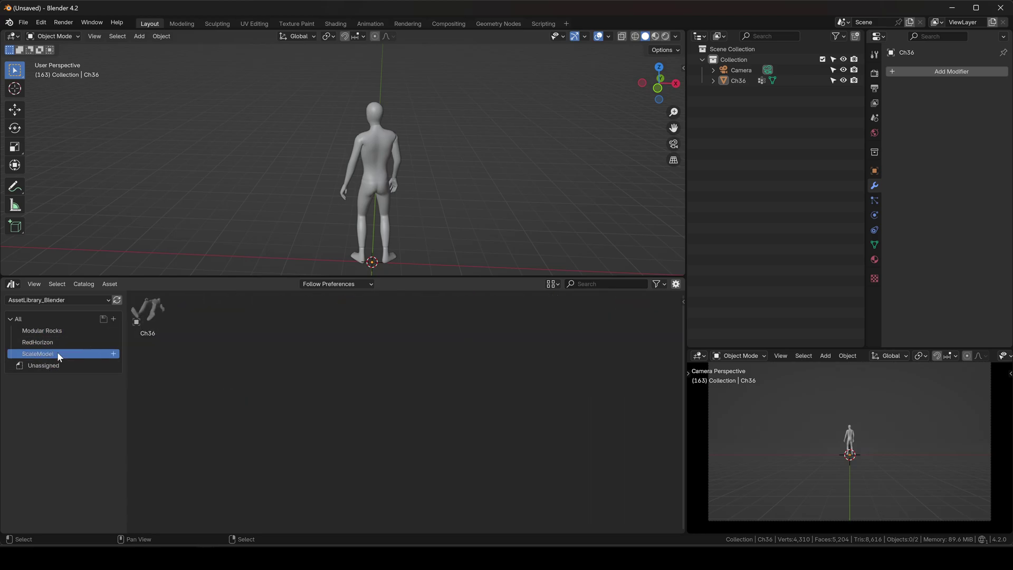
- Select the Ch36 scale figure and show the RedHorizon catalog in the asset browser
click(363, 106)
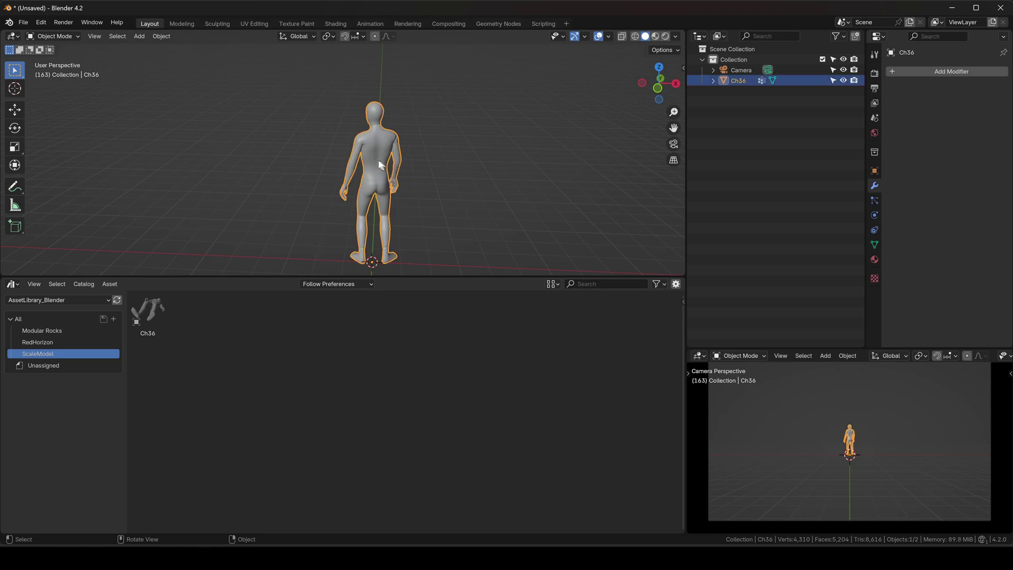
scroll(415, 191, down, 3)
click(52, 342)
middle_drag(560, 107, 376, 244)
scroll(457, 199, down, 2)
middle_drag(458, 199, 478, 232)
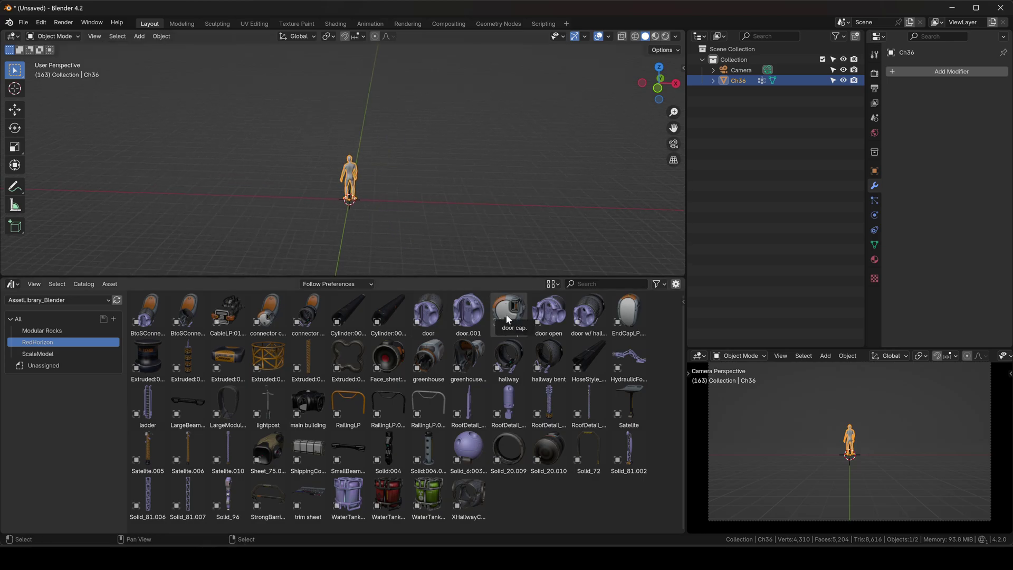
- Close the Blender window holding the RedHorizon file and deselect the Ch36 figure in the new scene
click(198, 517)
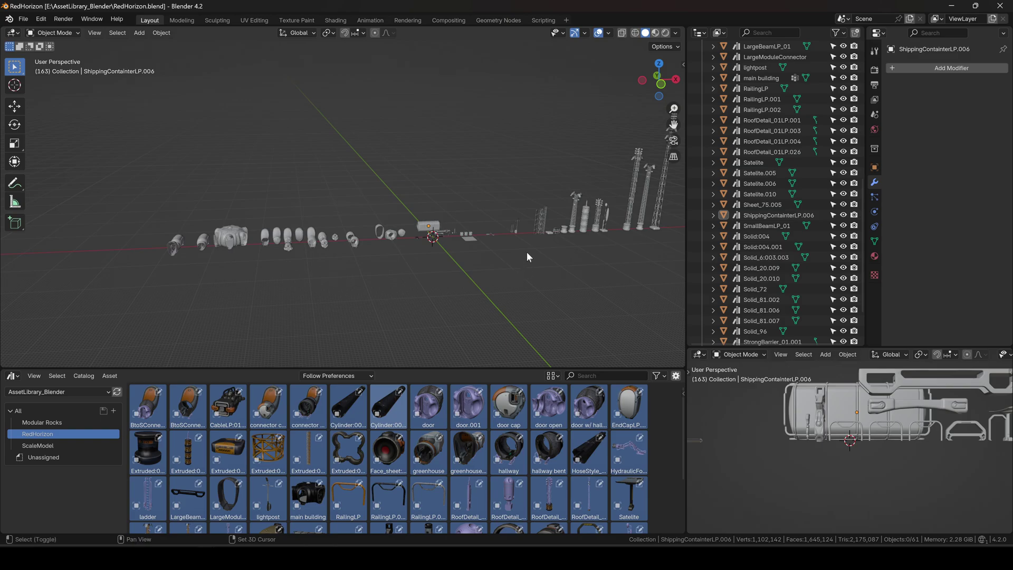
click(1000, 5)
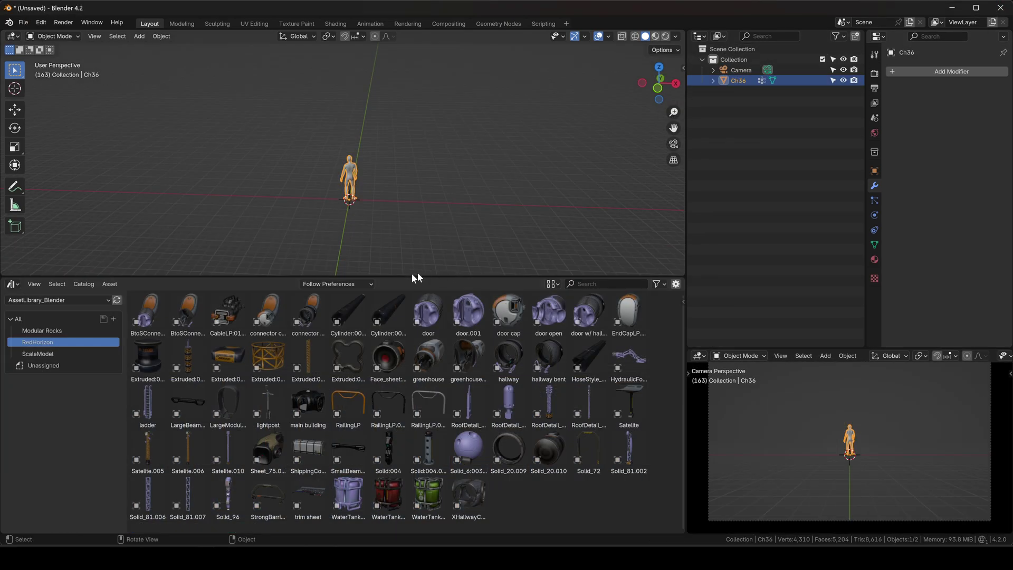
click(382, 210)
- Place the main building asset from the RedHorizon catalog in the scene beside the Ch36 figure
middle_drag(489, 219, 445, 176)
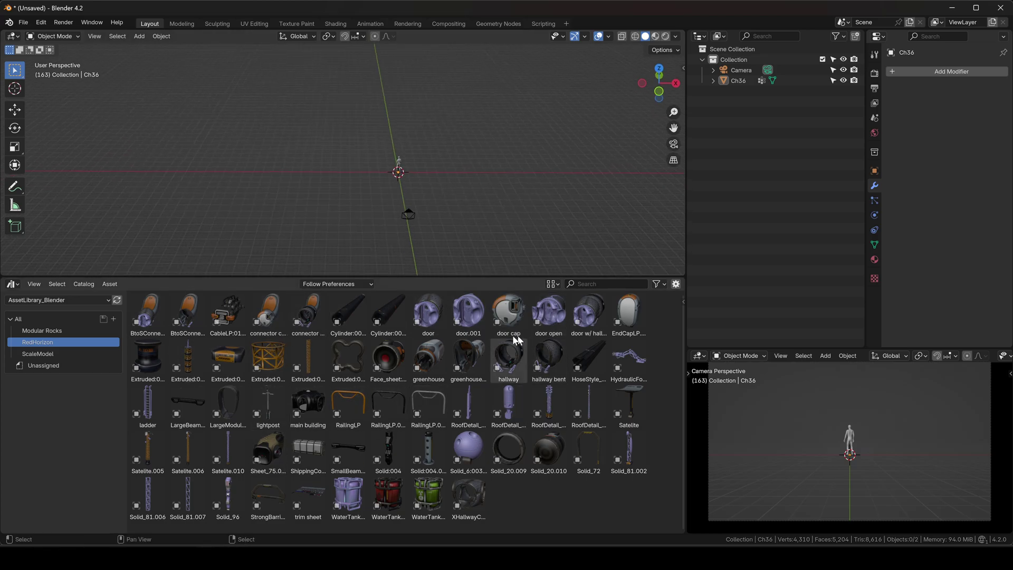
drag(310, 406, 530, 170)
middle_drag(530, 170, 476, 218)
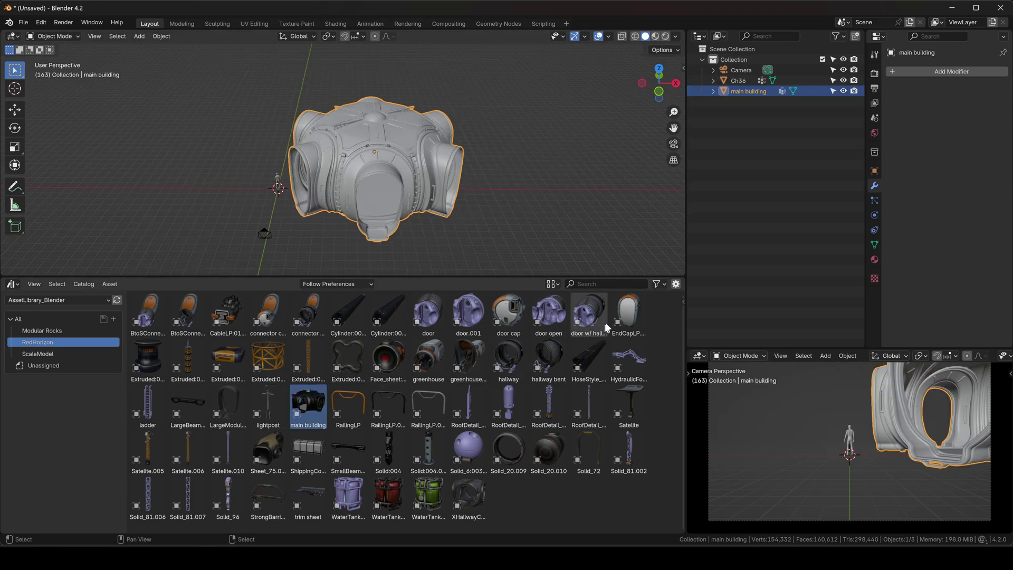
- Place the EndCapLP asset in the scene and move it along the ground plane to the main building's front opening
drag(628, 316, 557, 203)
key(g)
key(shift+z)
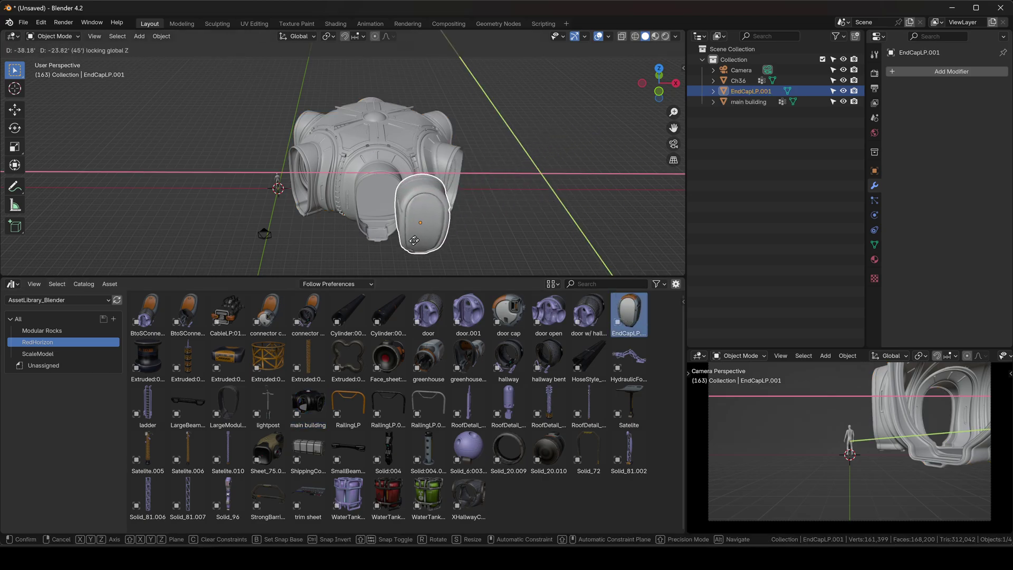
click(386, 235)
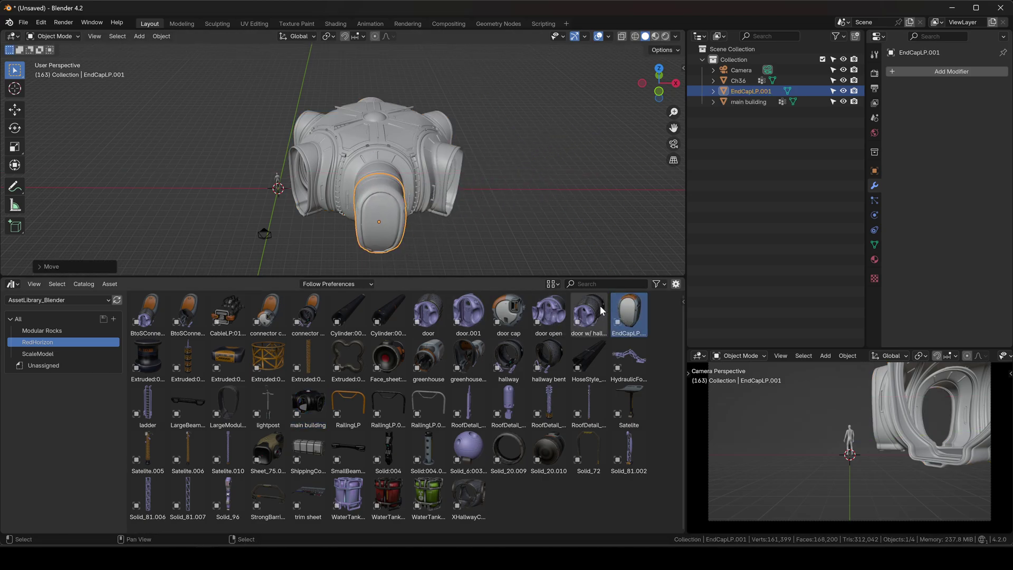
- Place the door w/ hallway asset in the scene and move it along the ground plane beside the main building
drag(588, 314, 538, 196)
middle_drag(537, 197, 447, 169)
key(g)
key(shift+z)
click(441, 217)
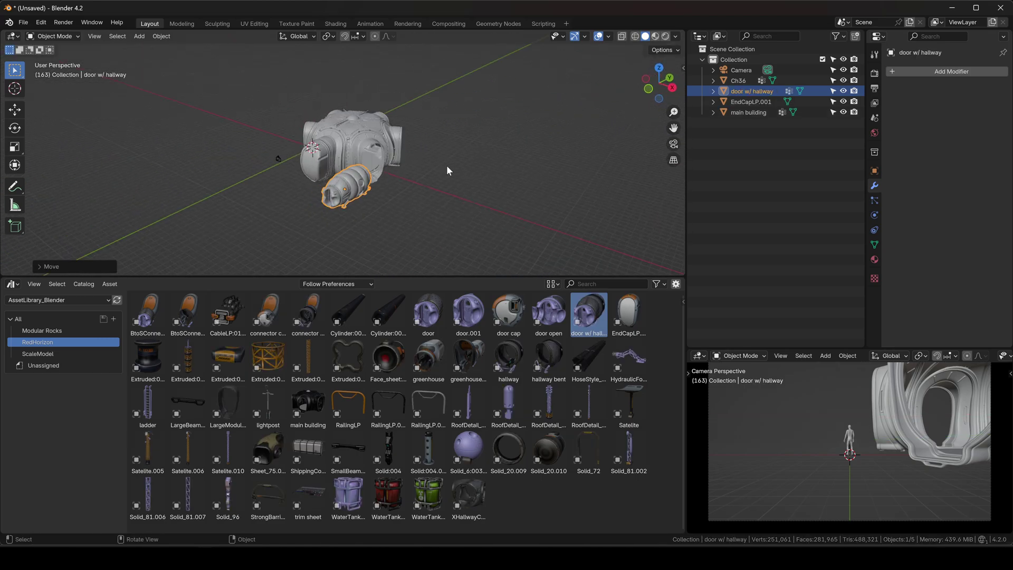
- Delete the main building, the door w/ hallway and the end cap, leaving only the camera and the Ch36 figure
middle_drag(563, 77, 355, 125)
shift+click(356, 126)
key(Delete)
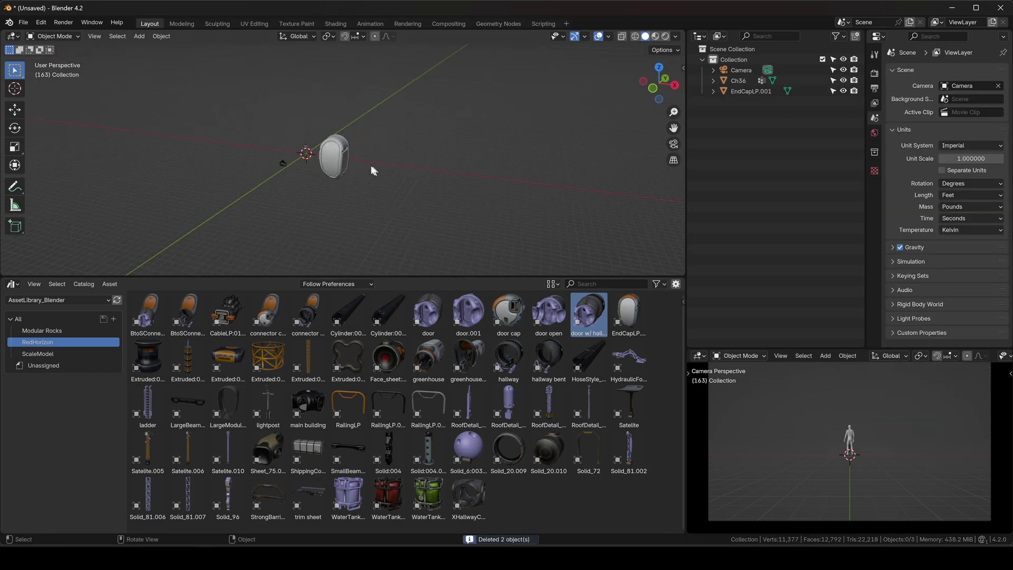
click(392, 153)
key(x)
click(383, 138)
middle_drag(383, 177, 425, 197)
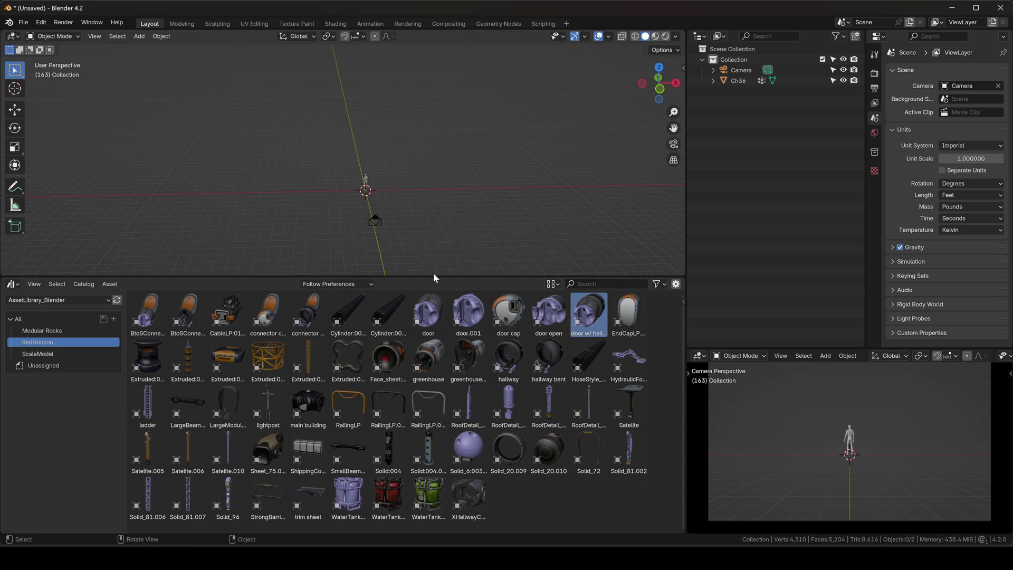
- Enlarge the asset browser and set its library to All
drag(436, 276, 465, 215)
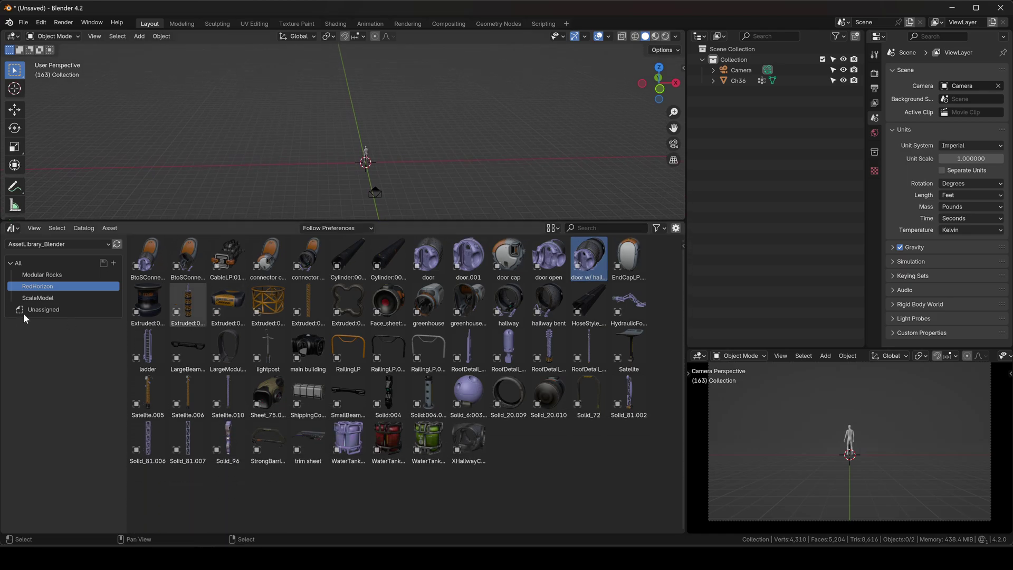
click(61, 246)
click(53, 270)
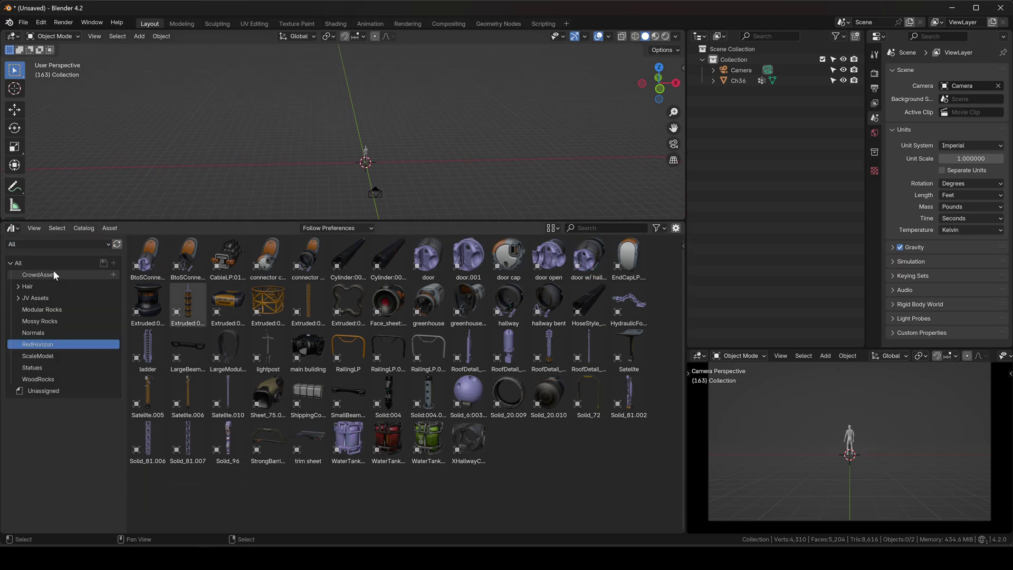
- Expand the JV Assets catalog and look through its Flames, CyberPunk Anime, Atmosphere Cube, OriKit, RockSet and BrutalistRuins catalogs
click(18, 297)
click(48, 355)
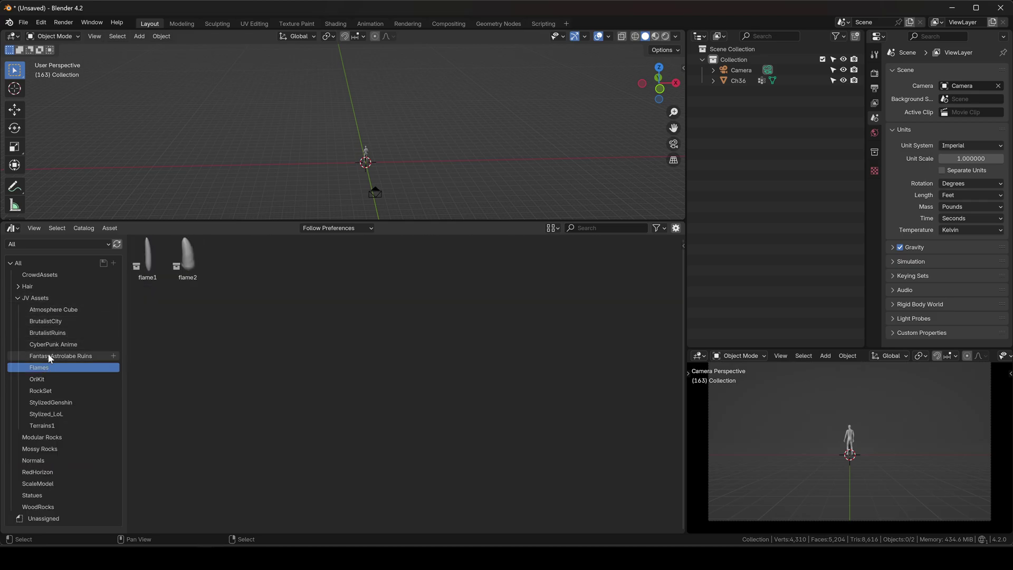
click(51, 344)
click(54, 332)
click(53, 310)
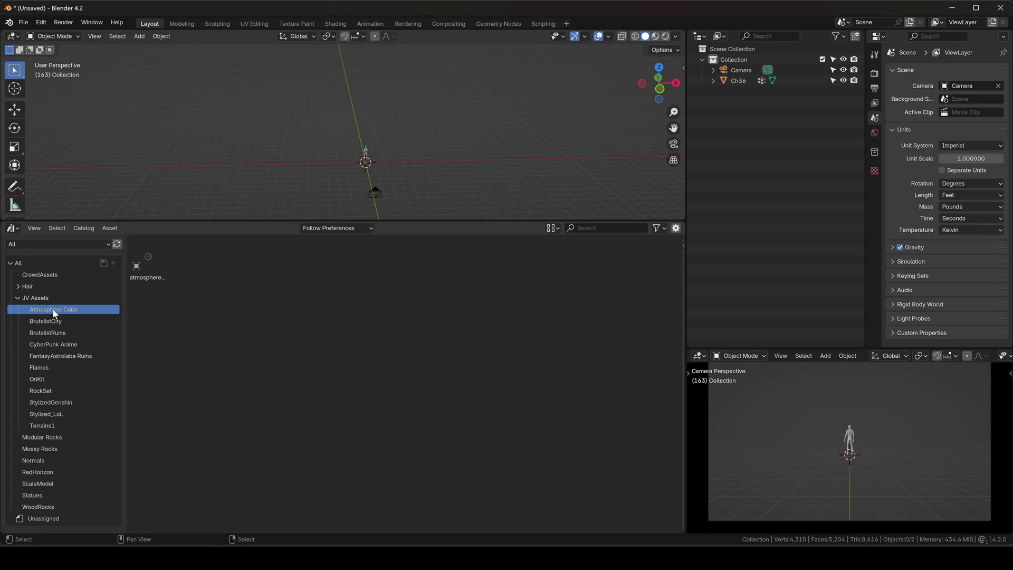
click(39, 379)
click(52, 391)
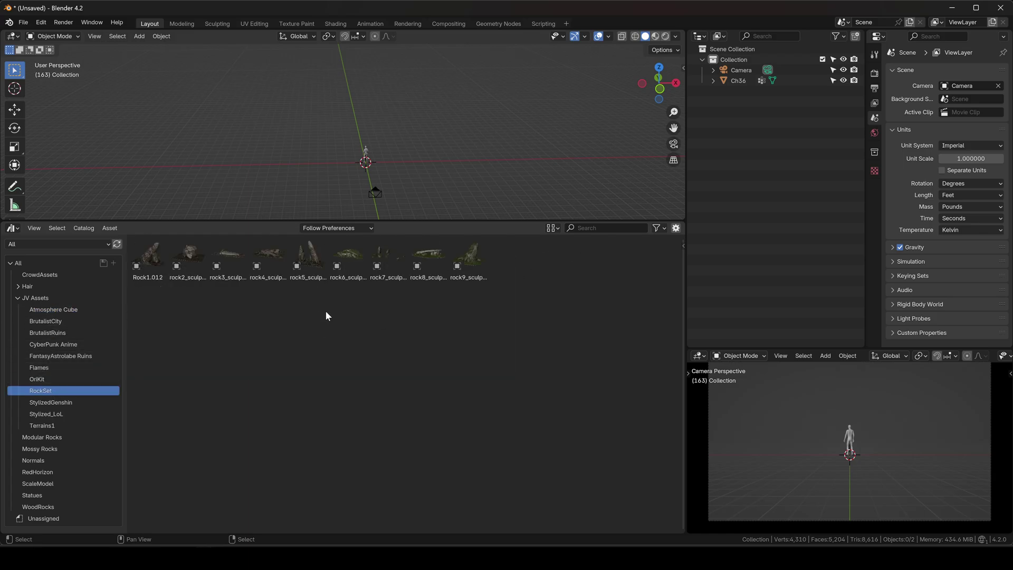
click(55, 333)
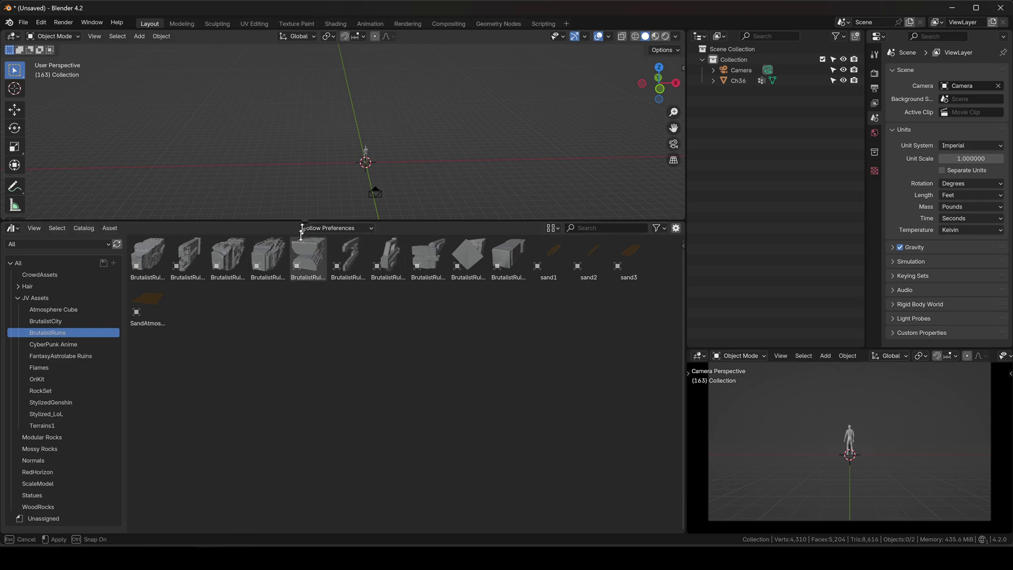
- Shrink the asset browser to enlarge the 3D viewport, and frame the Ch36 figure more closely
drag(305, 221, 327, 360)
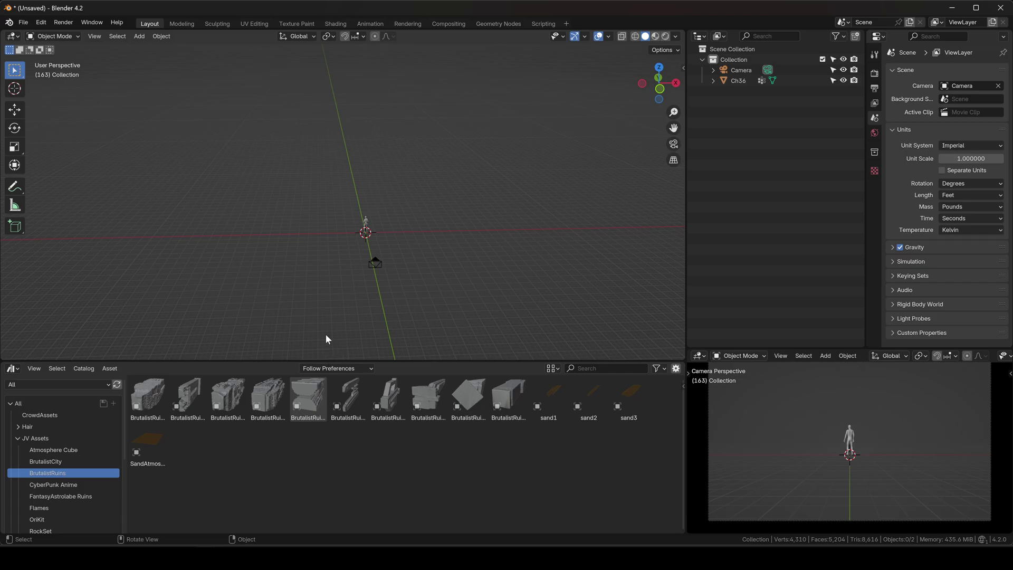
drag(353, 360, 335, 384)
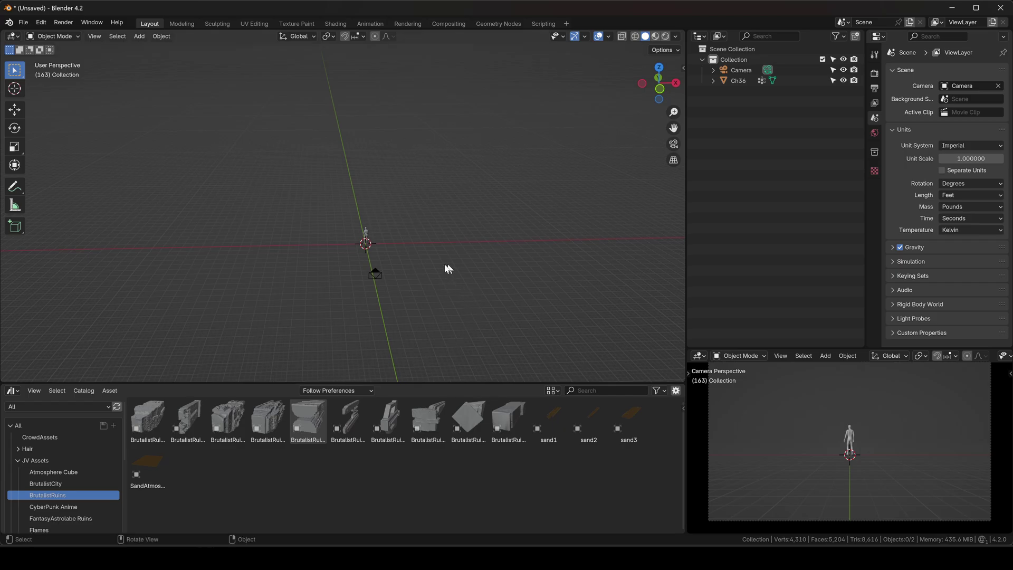
middle_drag(448, 267, 420, 247)
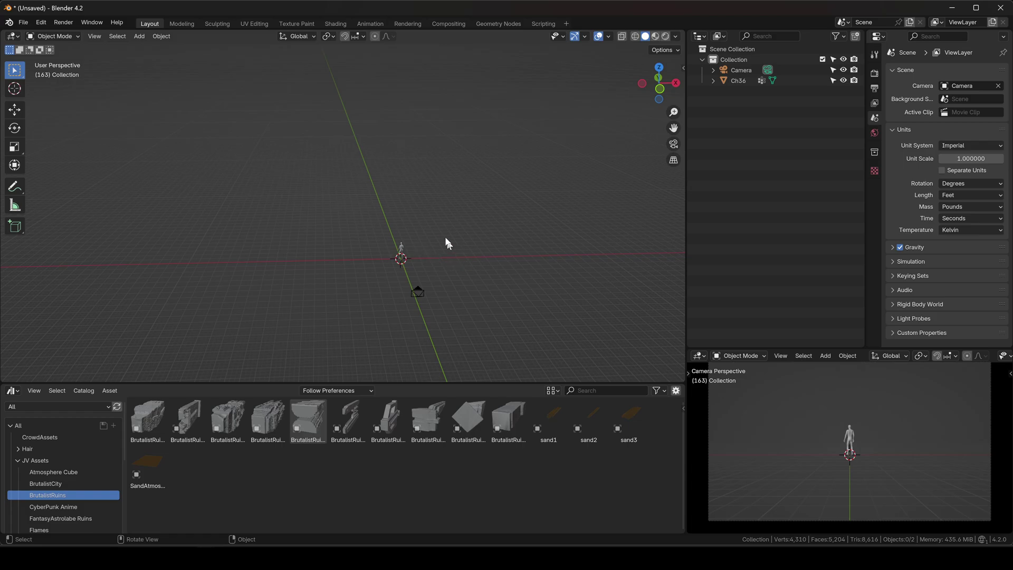
middle_drag(410, 262, 431, 229)
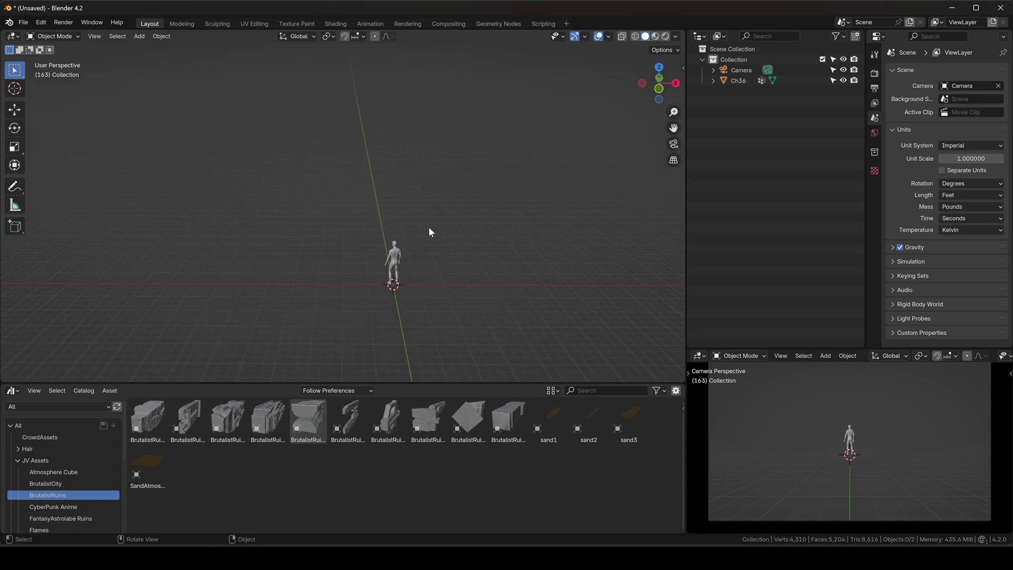